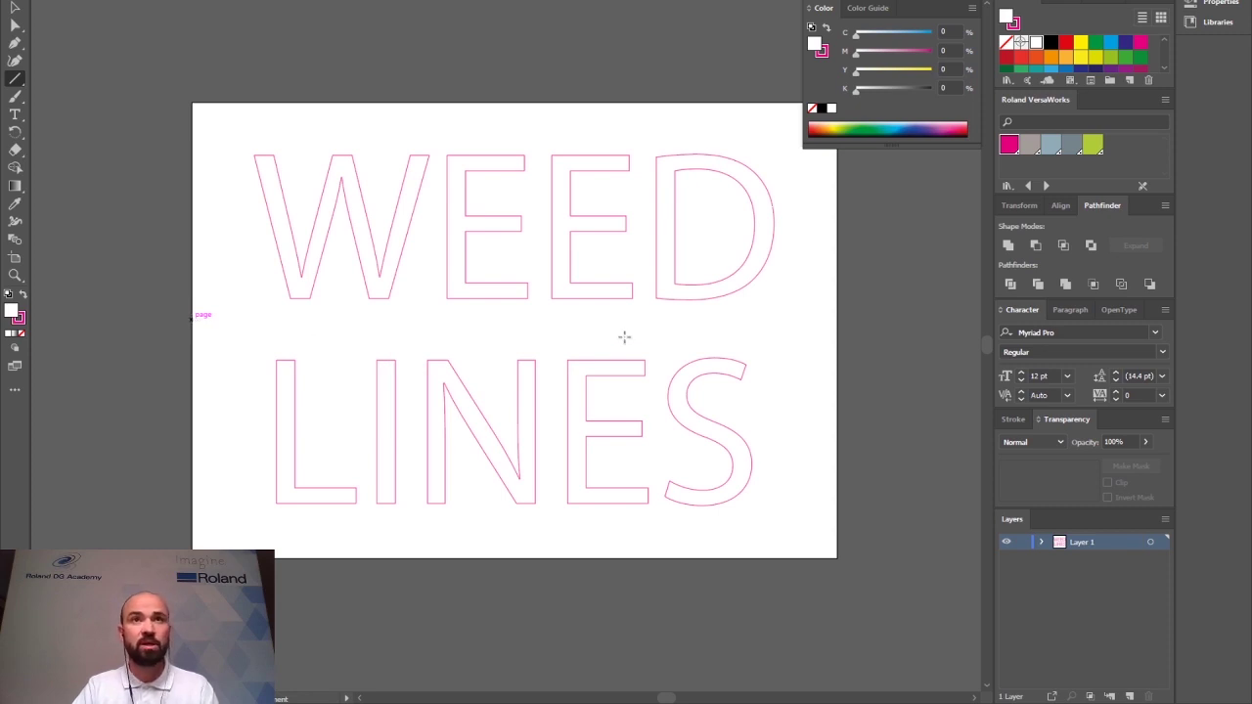
Draw a weed line across the artboard between the words, and join the top letters to the left edge and to each other
left_click_drag(427, 157, 423, 326)
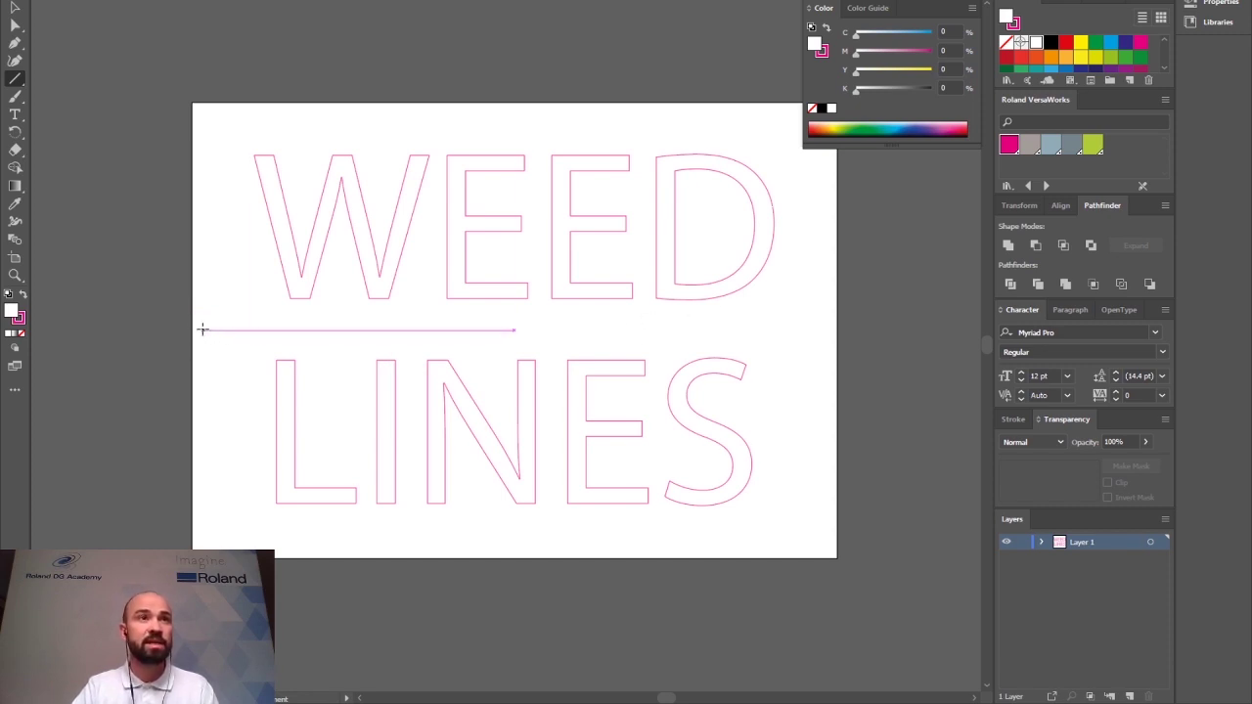
left_click_drag(192, 324, 836, 324)
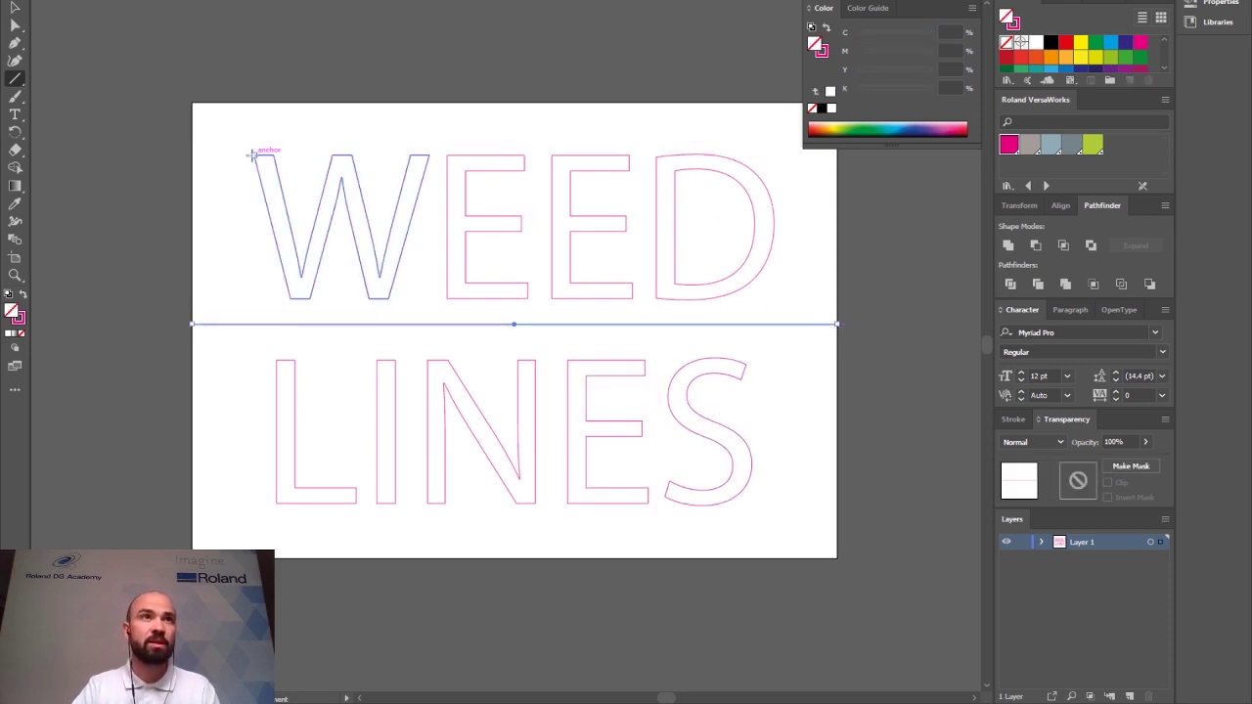
left_click_drag(254, 154, 193, 155)
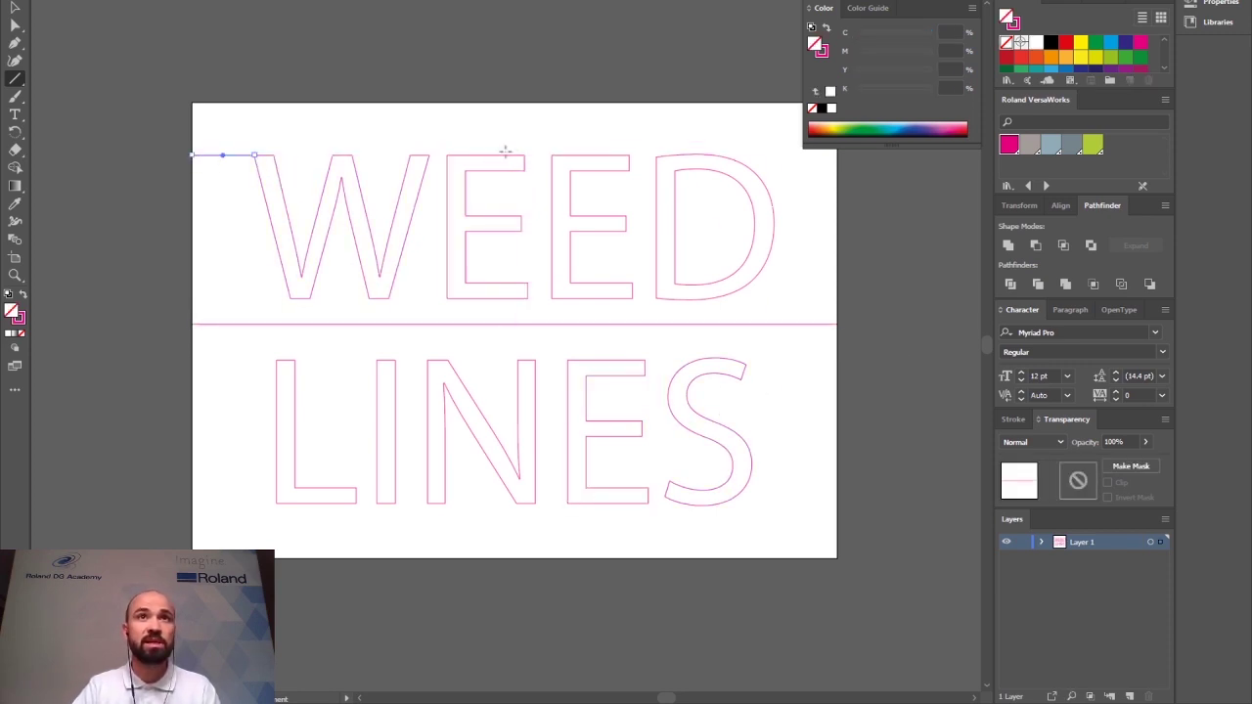
left_click_drag(427, 154, 447, 154)
left_click_drag(529, 154, 657, 157)
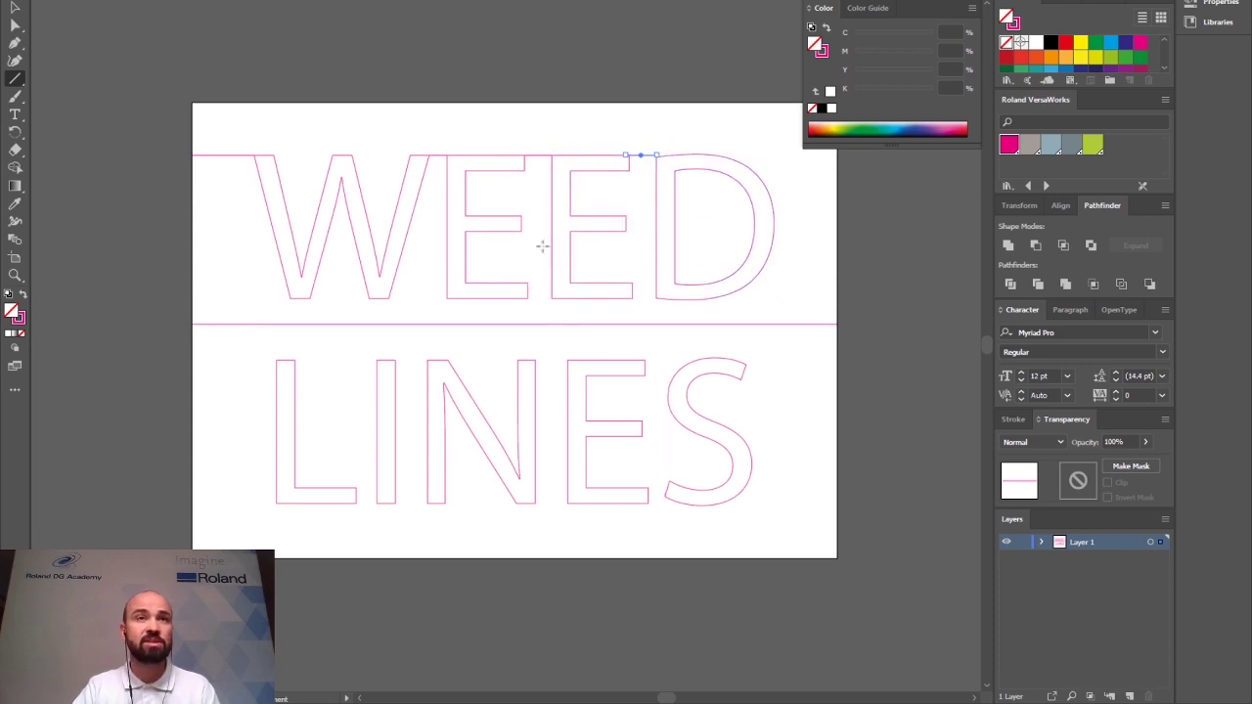
Add weed lines from the L, I, N and S to neighbours and edges, linking both E's to the middle line
left_click_drag(354, 505, 356, 558)
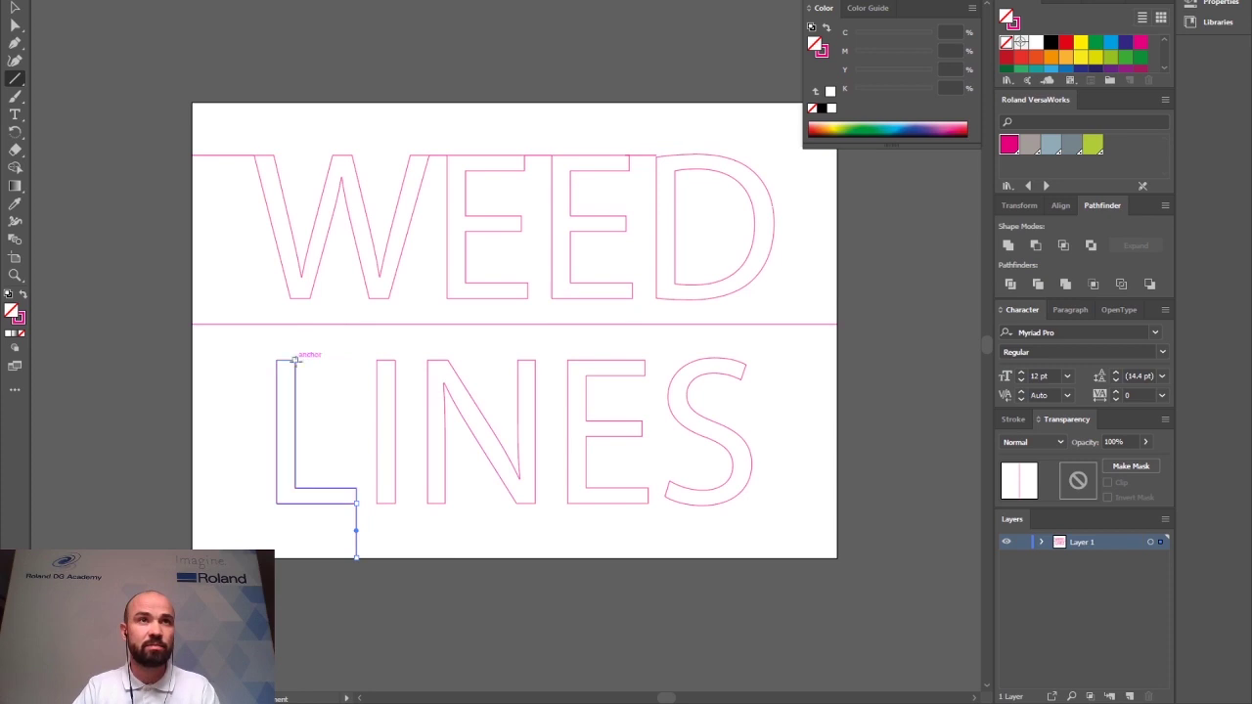
left_click_drag(296, 361, 377, 361)
left_click_drag(535, 503, 568, 503)
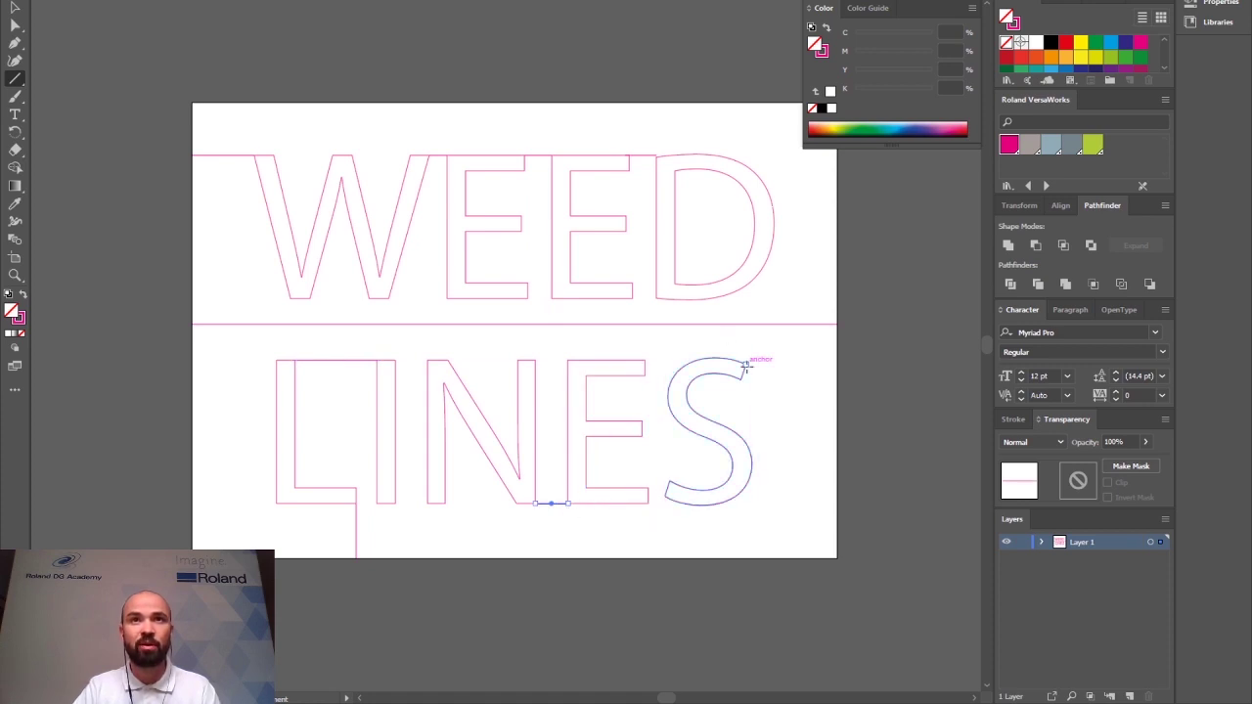
left_click_drag(746, 365, 836, 364)
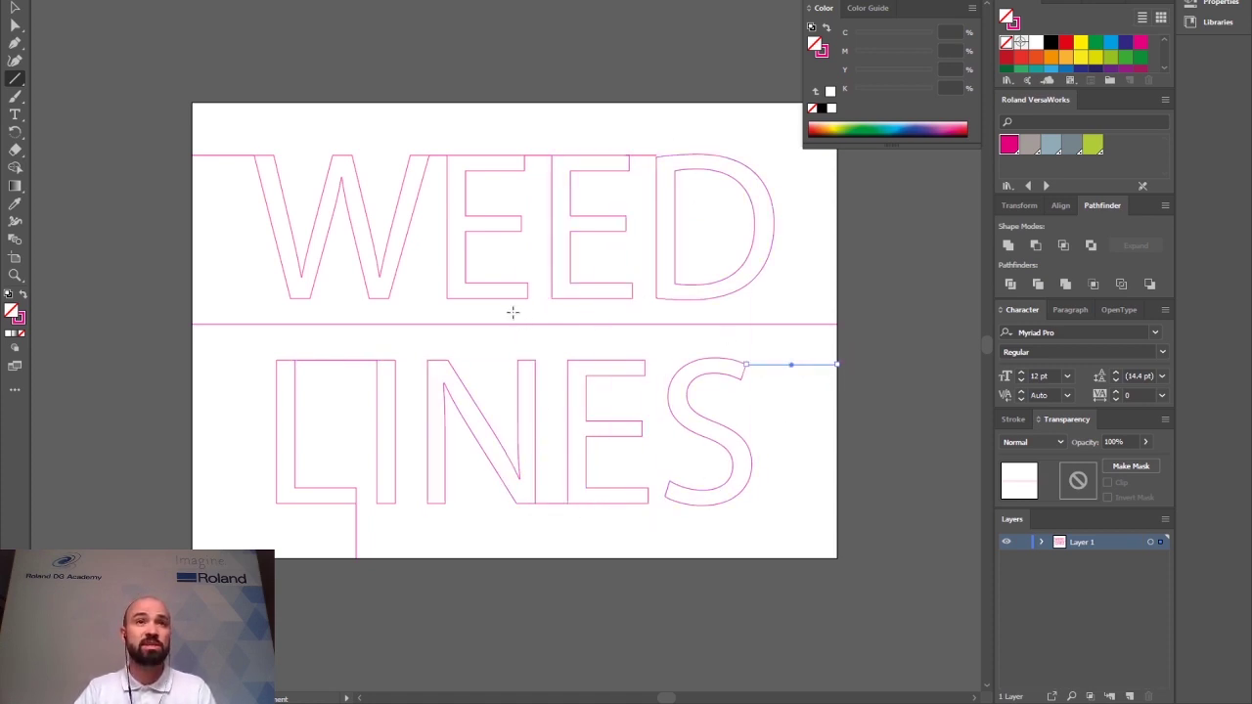
left_click_drag(528, 297, 527, 324)
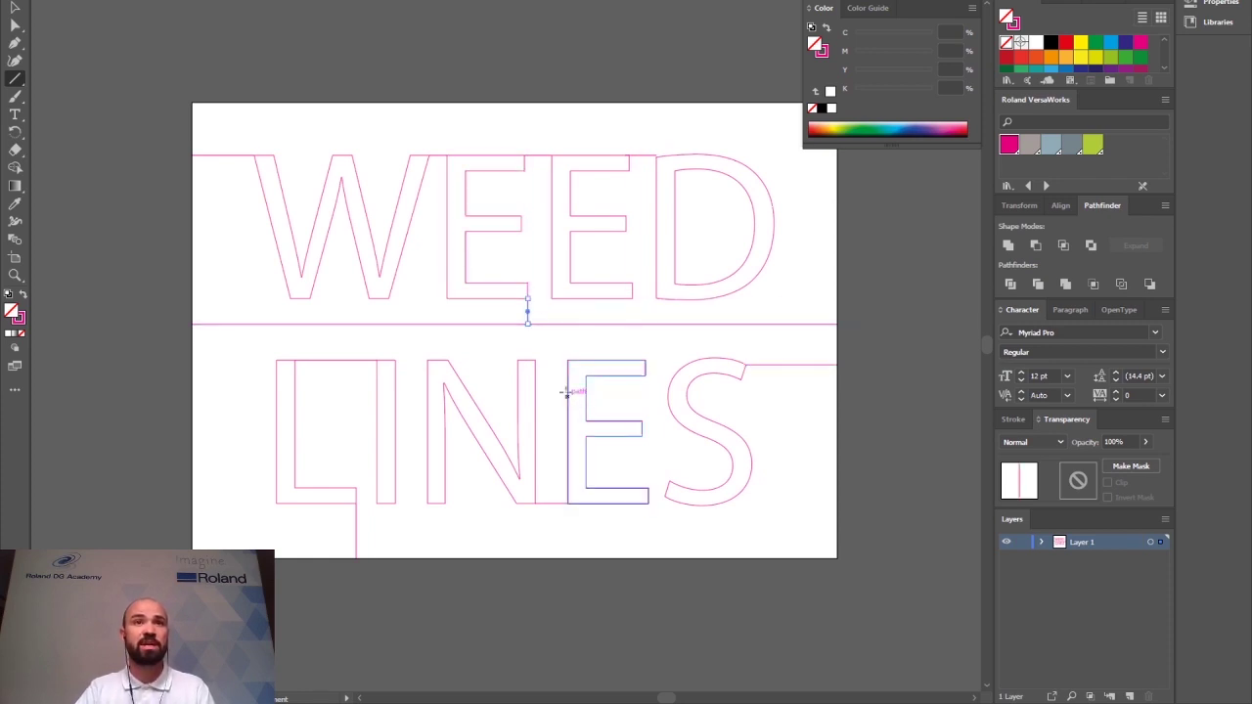
left_click_drag(567, 360, 568, 323)
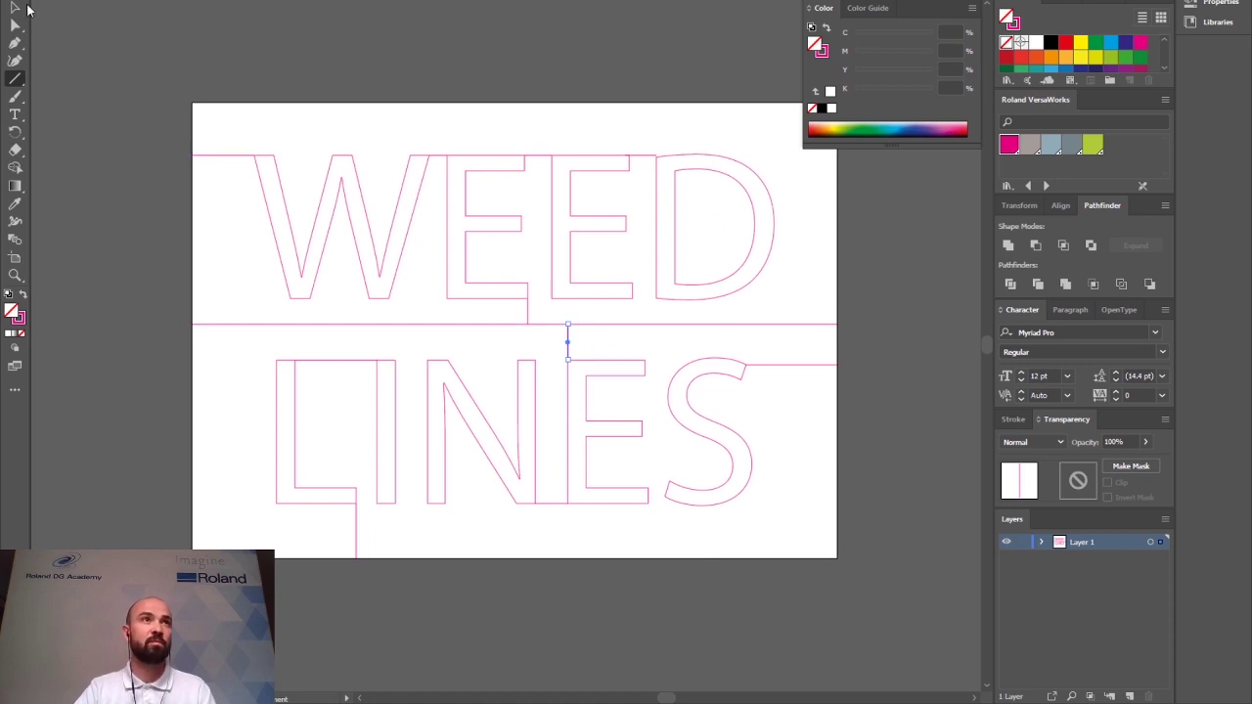
left_click(15, 7)
left_click(408, 76)
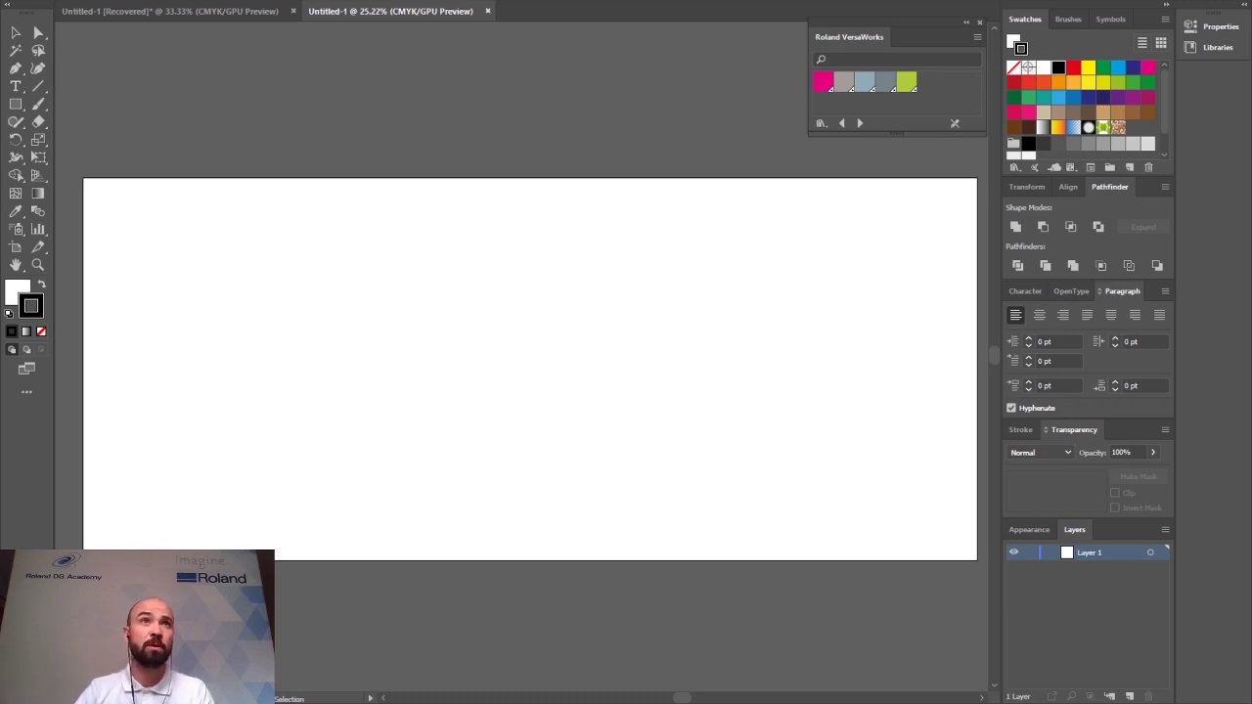
key("alt+w")
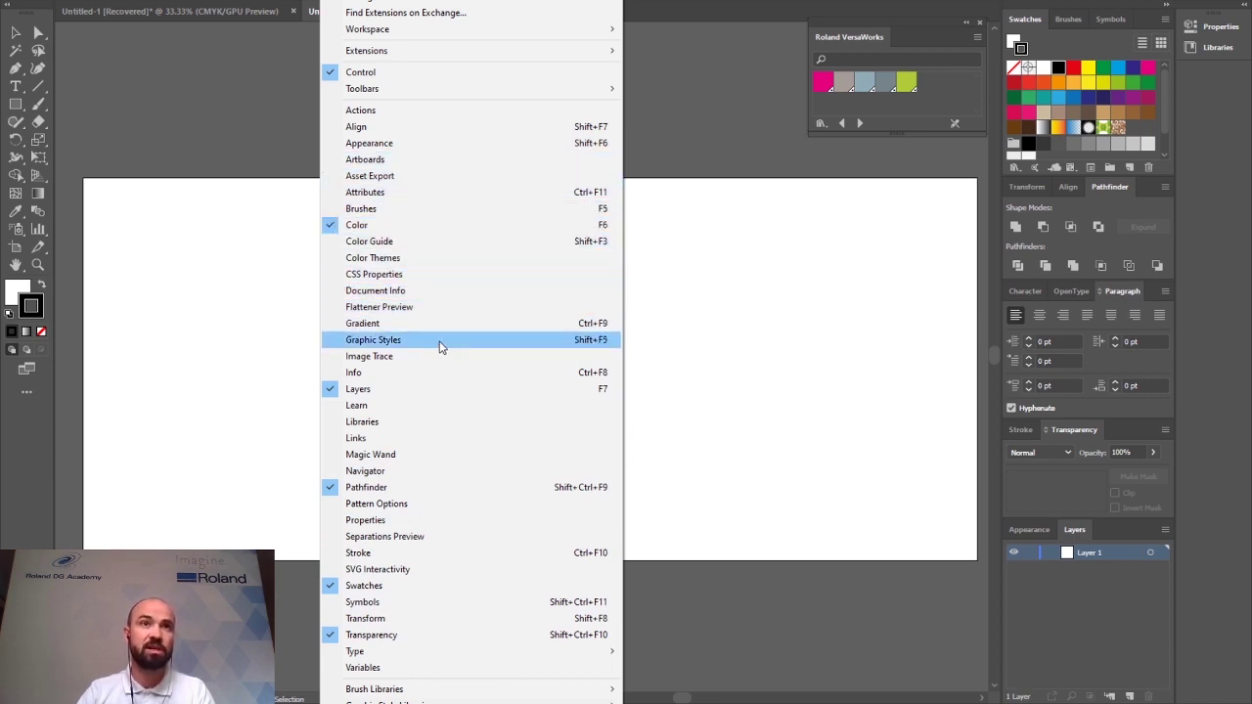
mouse_move(425, 29)
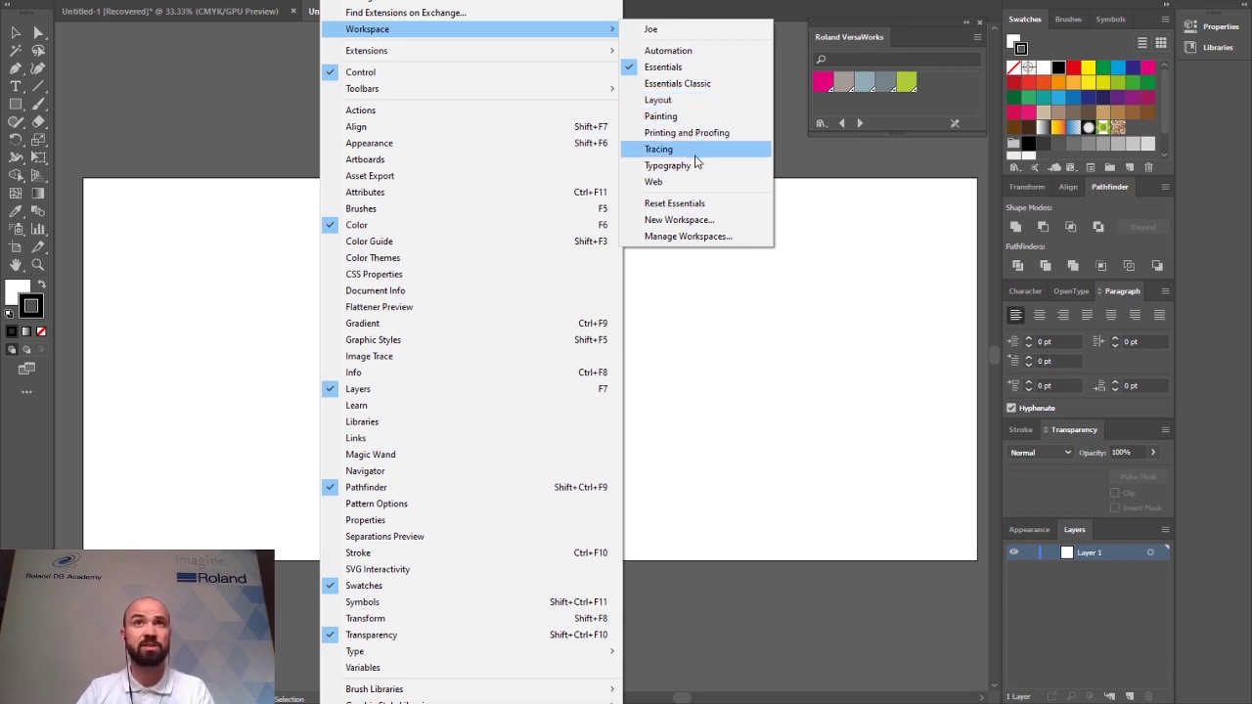
Pull the Pathfinder panel out of the dock so it floats over the canvas
left_click(827, 363)
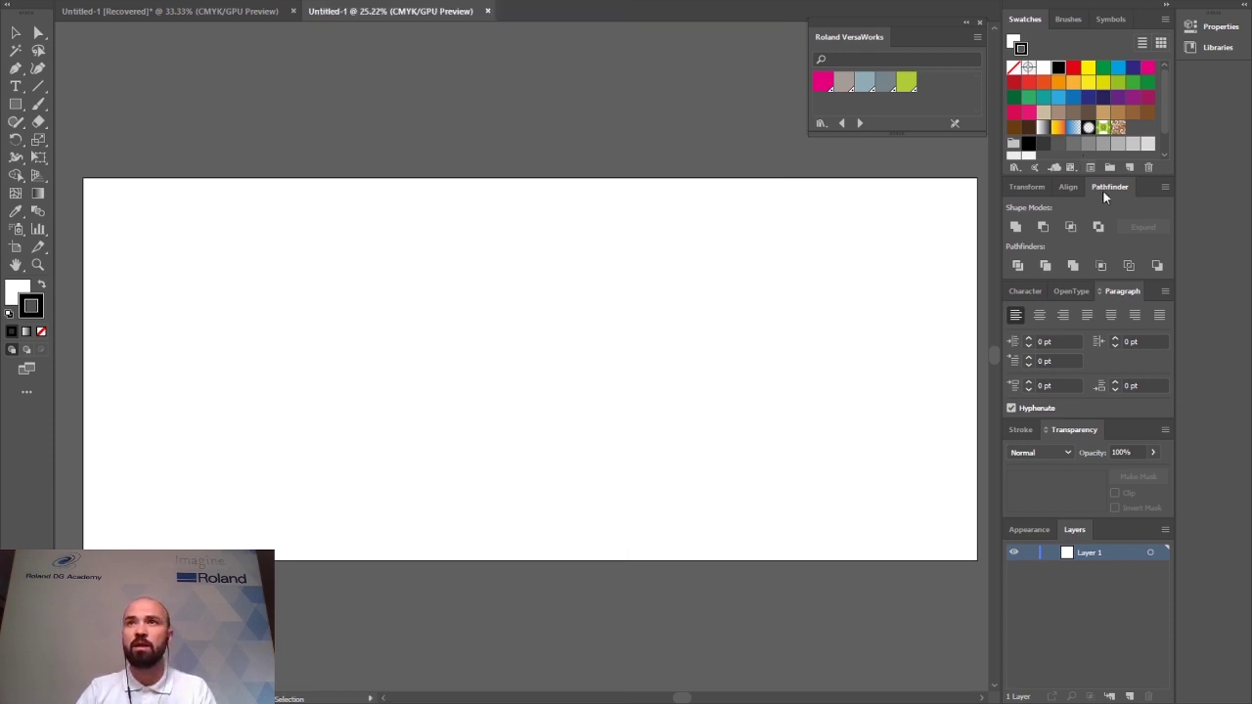
left_click_drag(1105, 191, 722, 28)
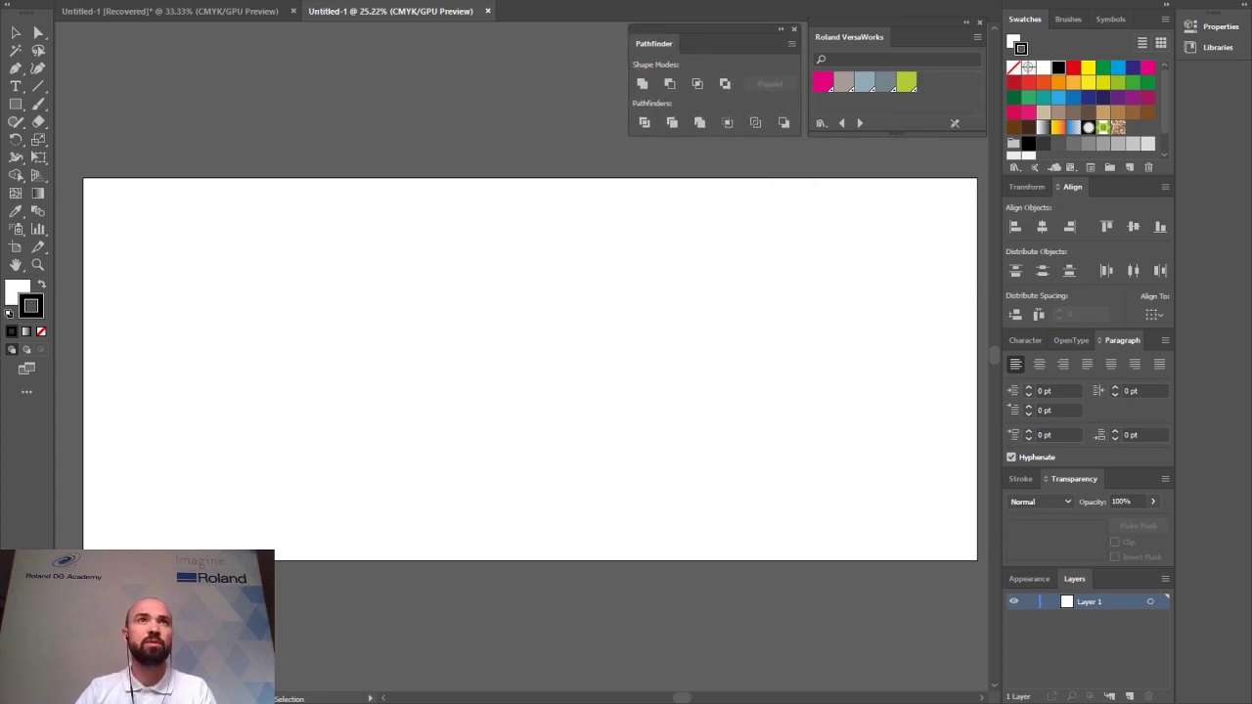
left_click(344, 2)
mouse_move(619, 30)
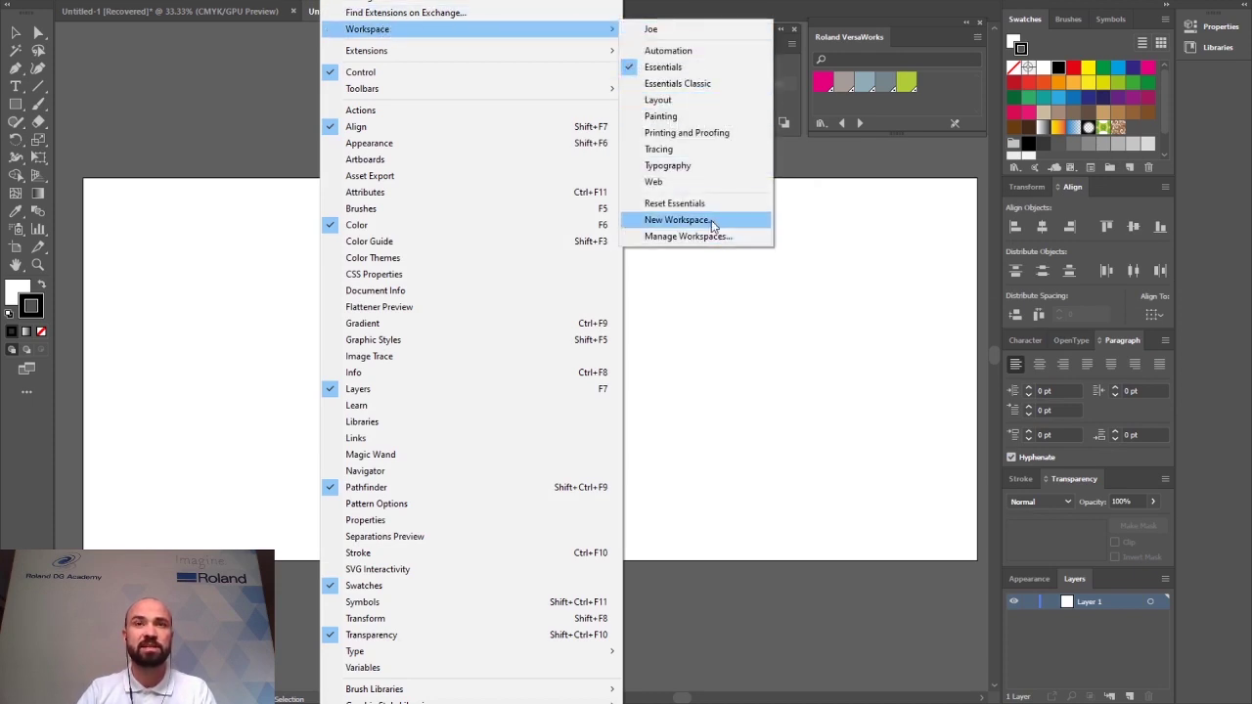
Save the current panel arrangement as a workspace named 'New workspace'
left_click(711, 220)
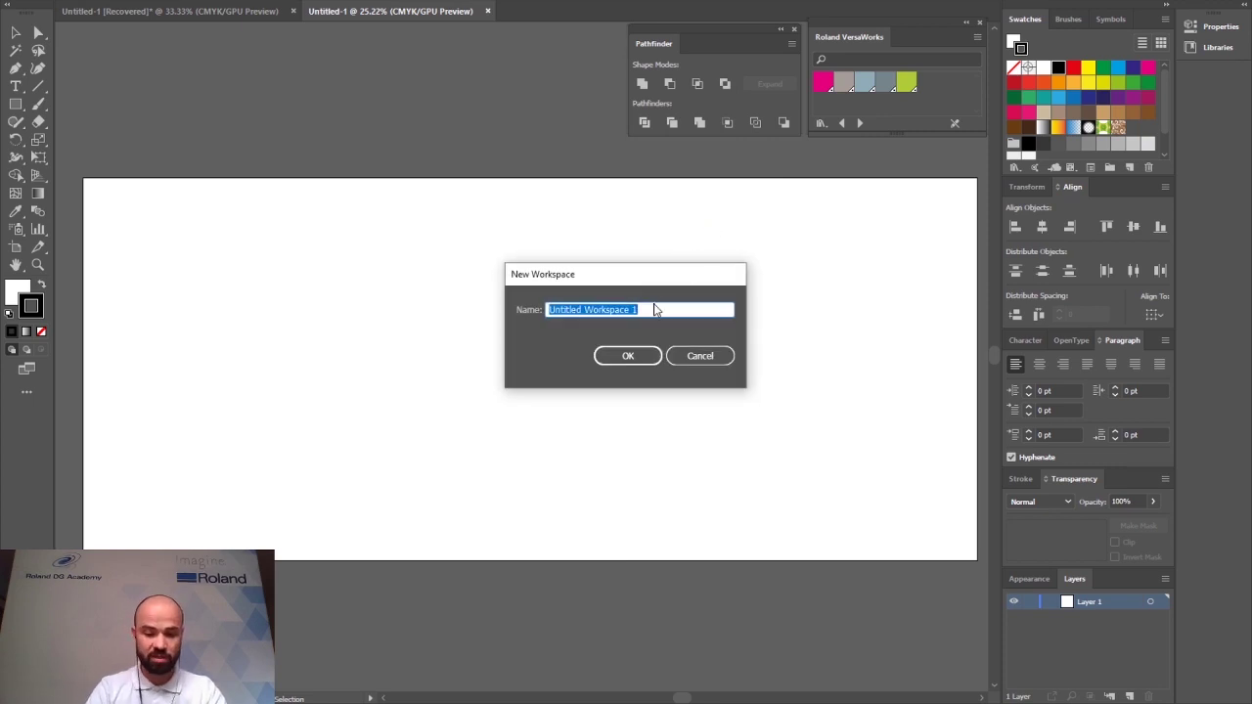
type("New wor")
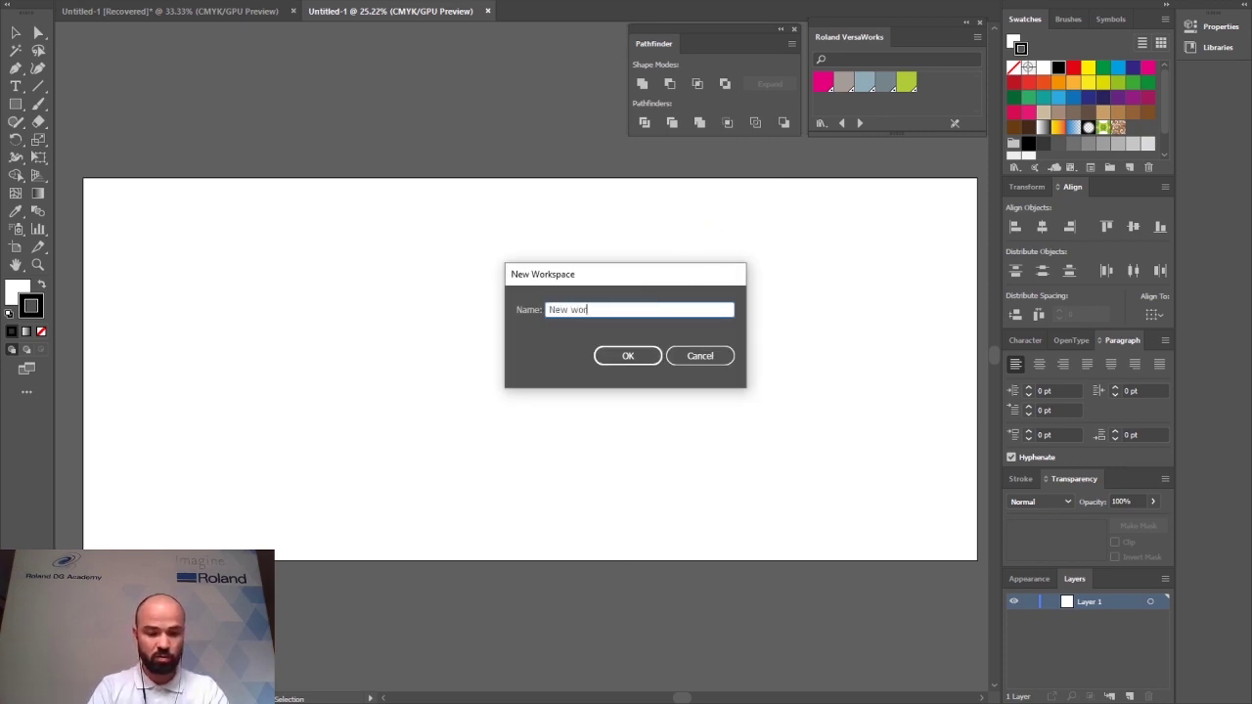
type("kspace")
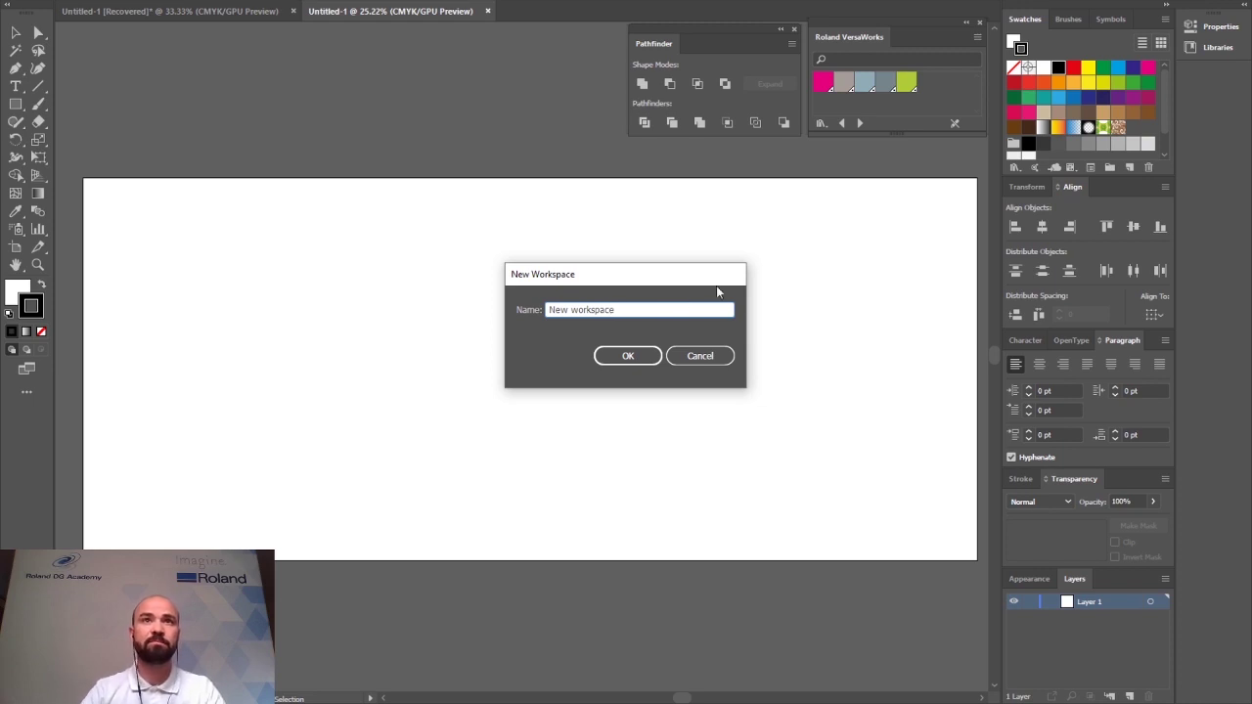
left_click(638, 357)
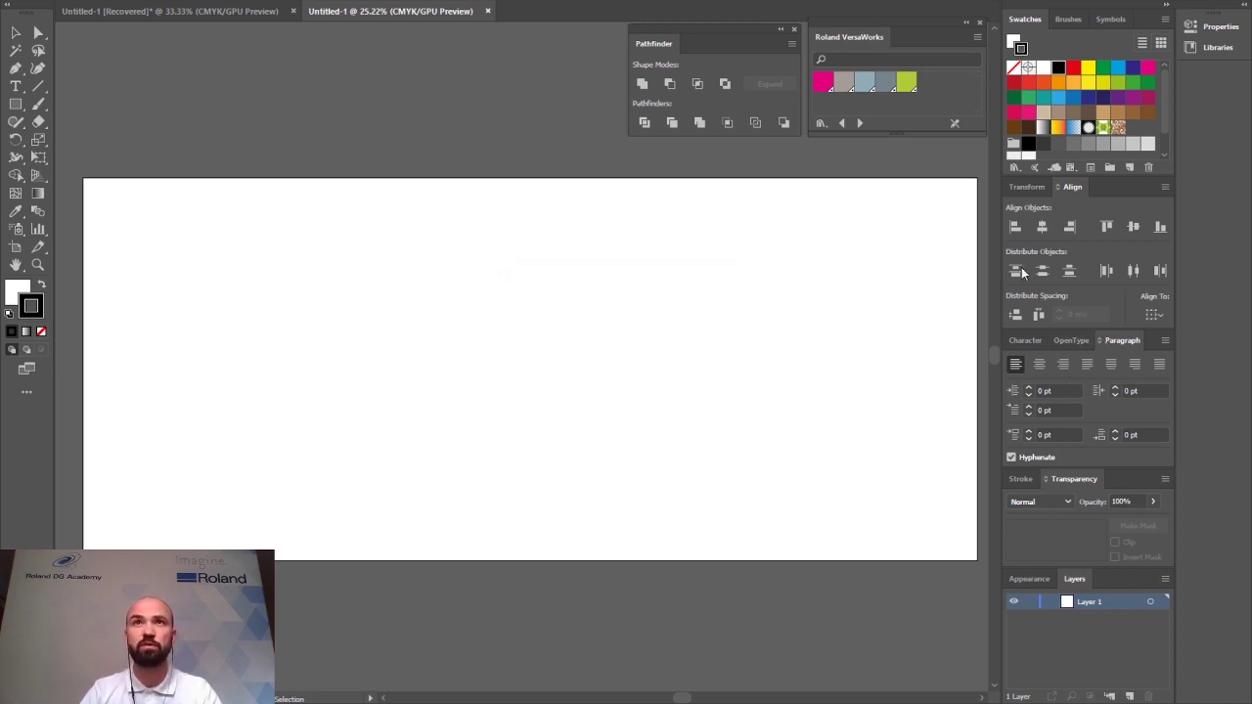
Float the OpenType and Swatches panels out over the artboard
left_click_drag(1034, 345, 757, 347)
left_click_drag(801, 280, 453, 132)
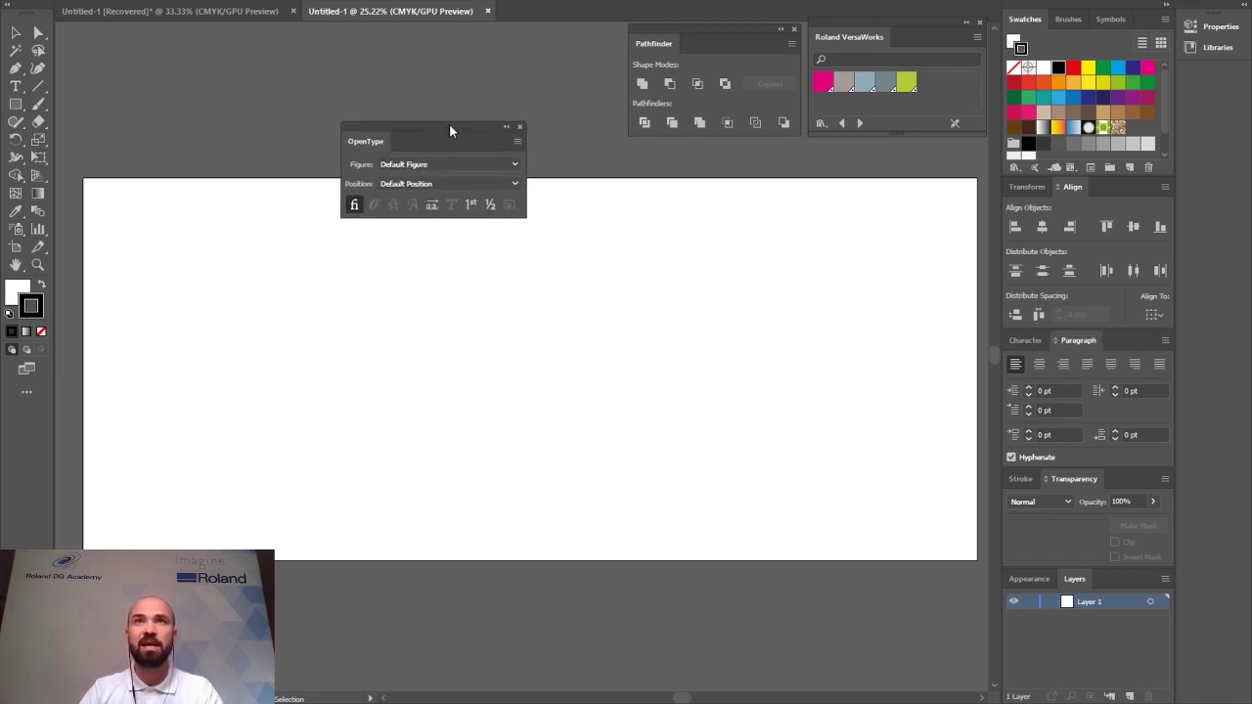
left_click_drag(1024, 18, 690, 221)
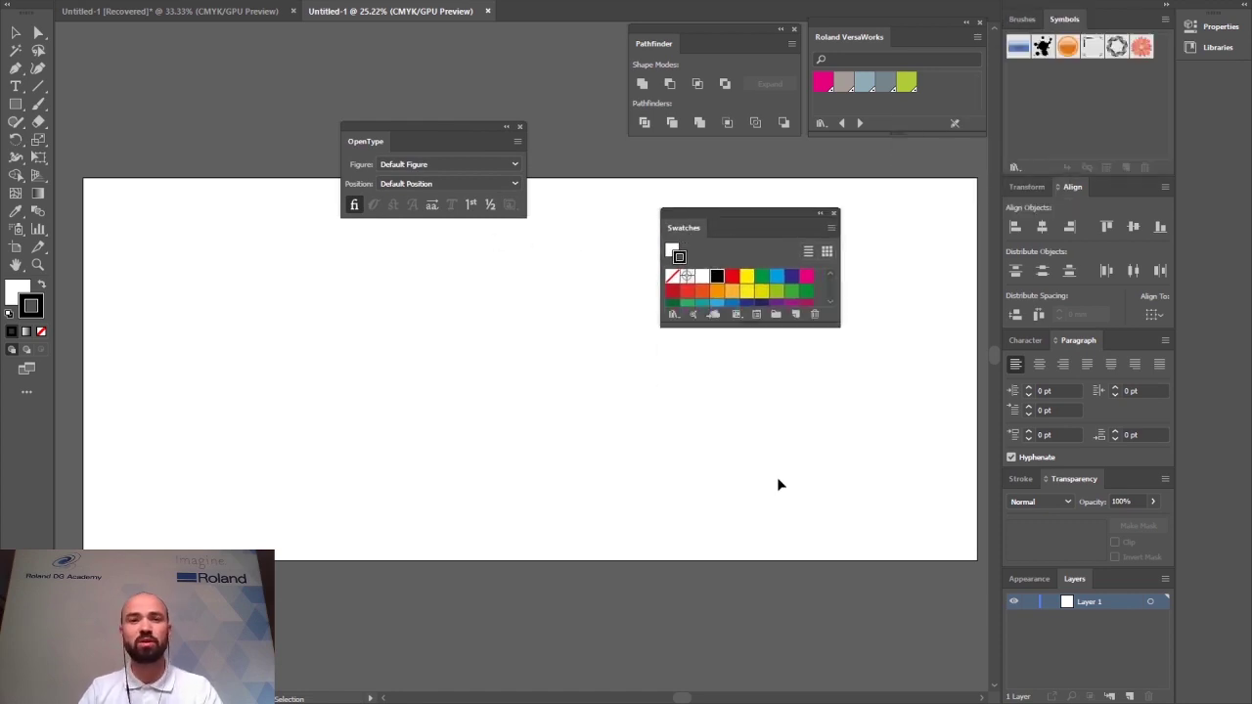
Restore the panel layout by applying the custom 'New workspace' workspace
left_click(347, 0)
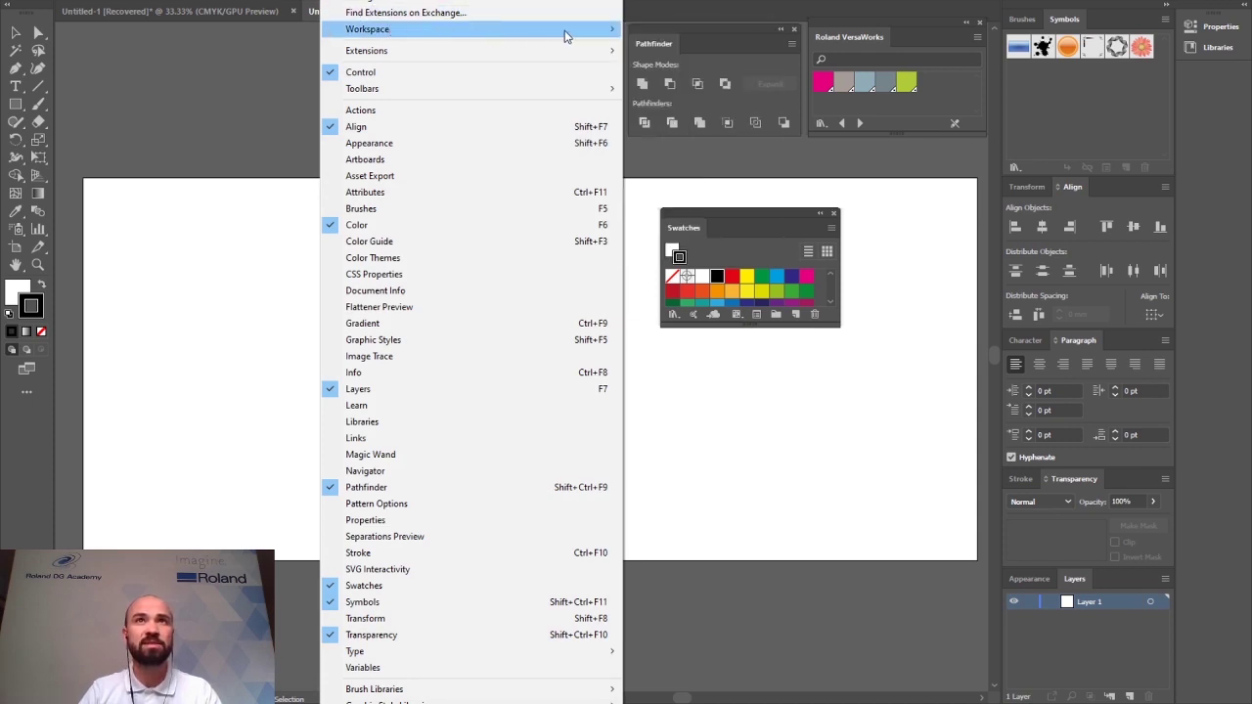
left_click(665, 29)
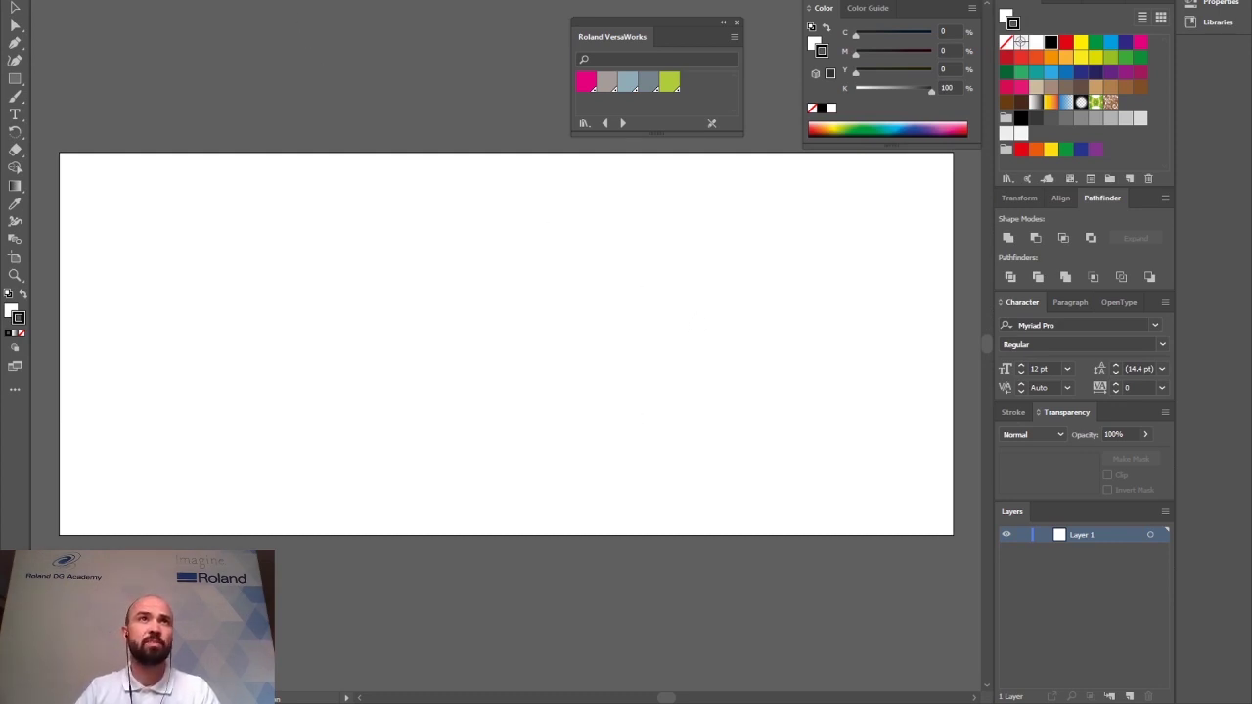
left_click(332, 0)
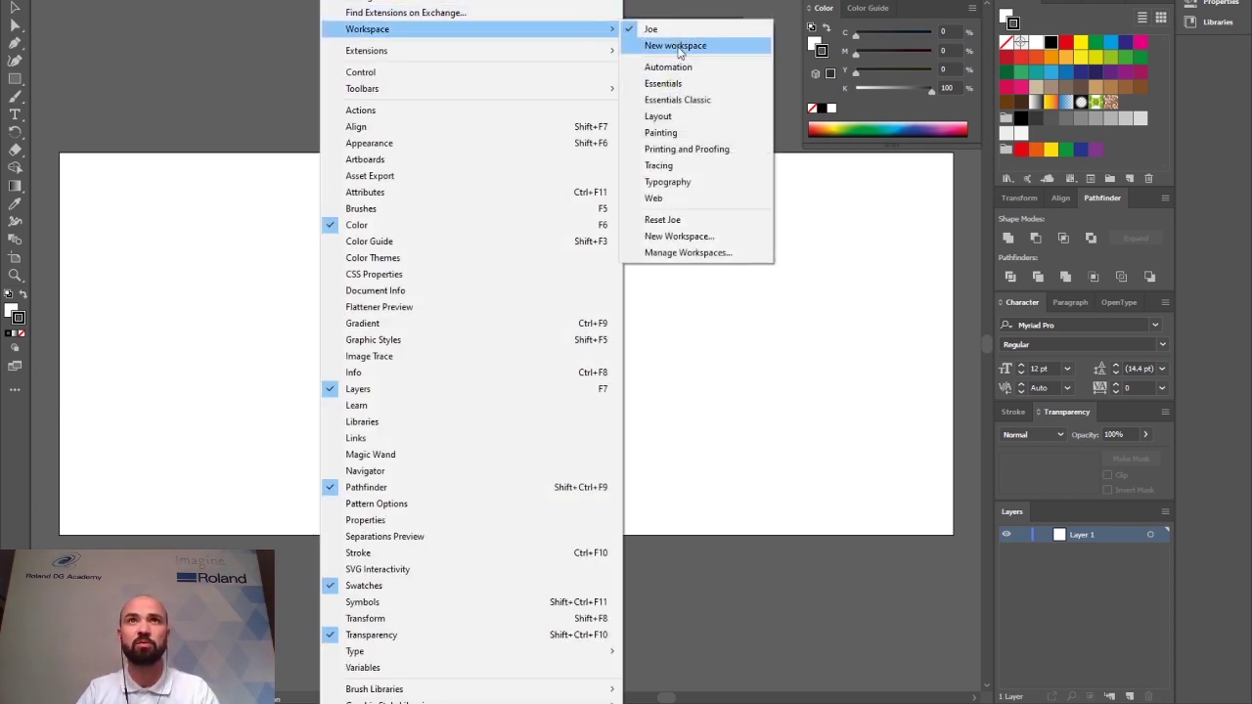
left_click(942, 311)
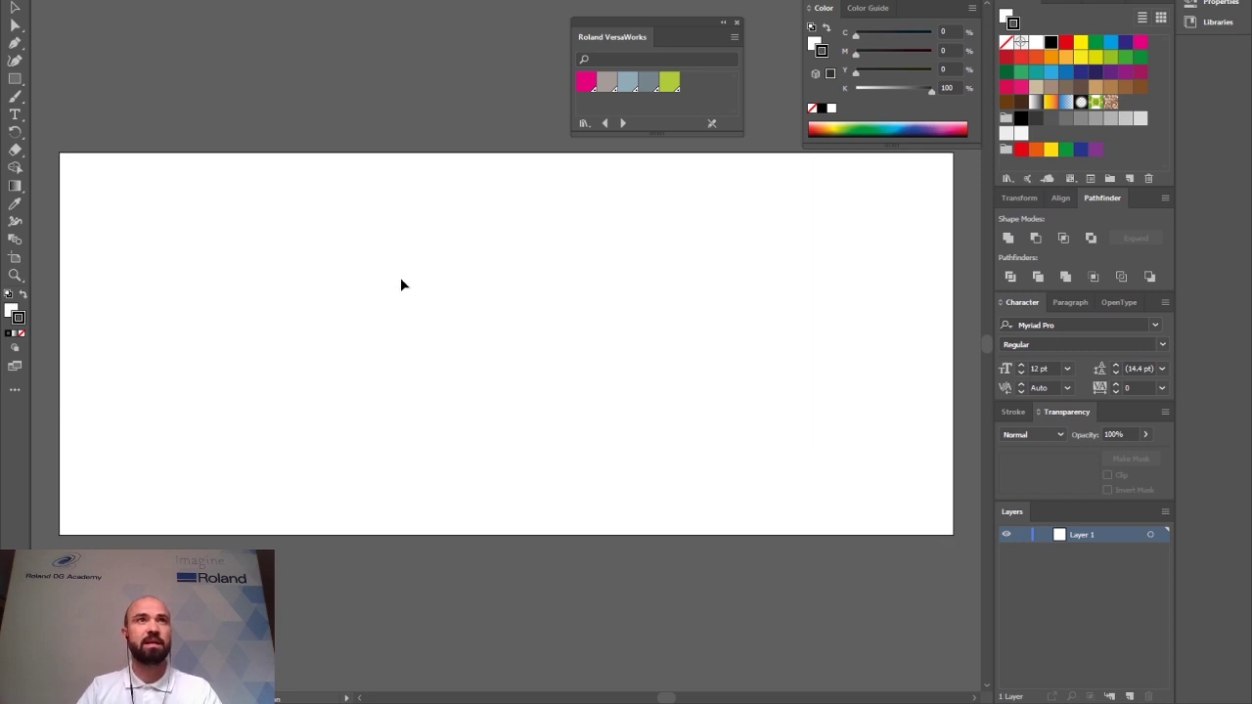
Create a new document 770 mm wide by 330 mm high, named 'LEF2-300 template'
key("alt+f")
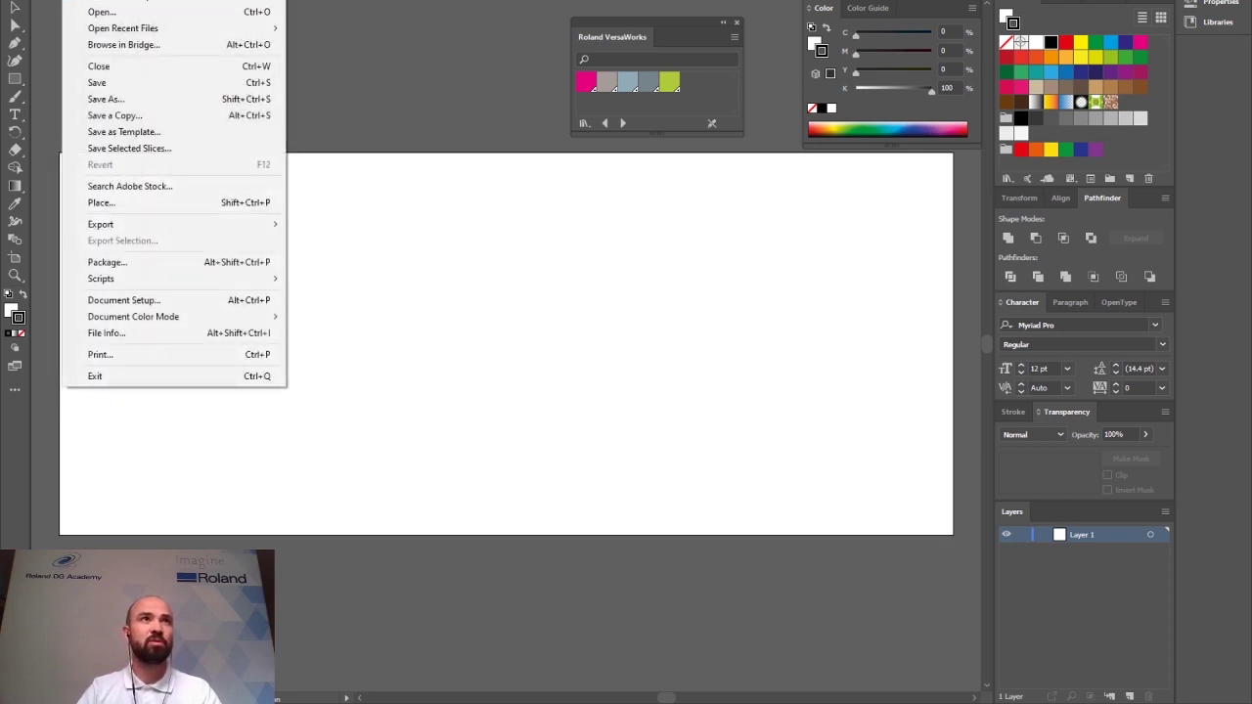
left_click(408, 191)
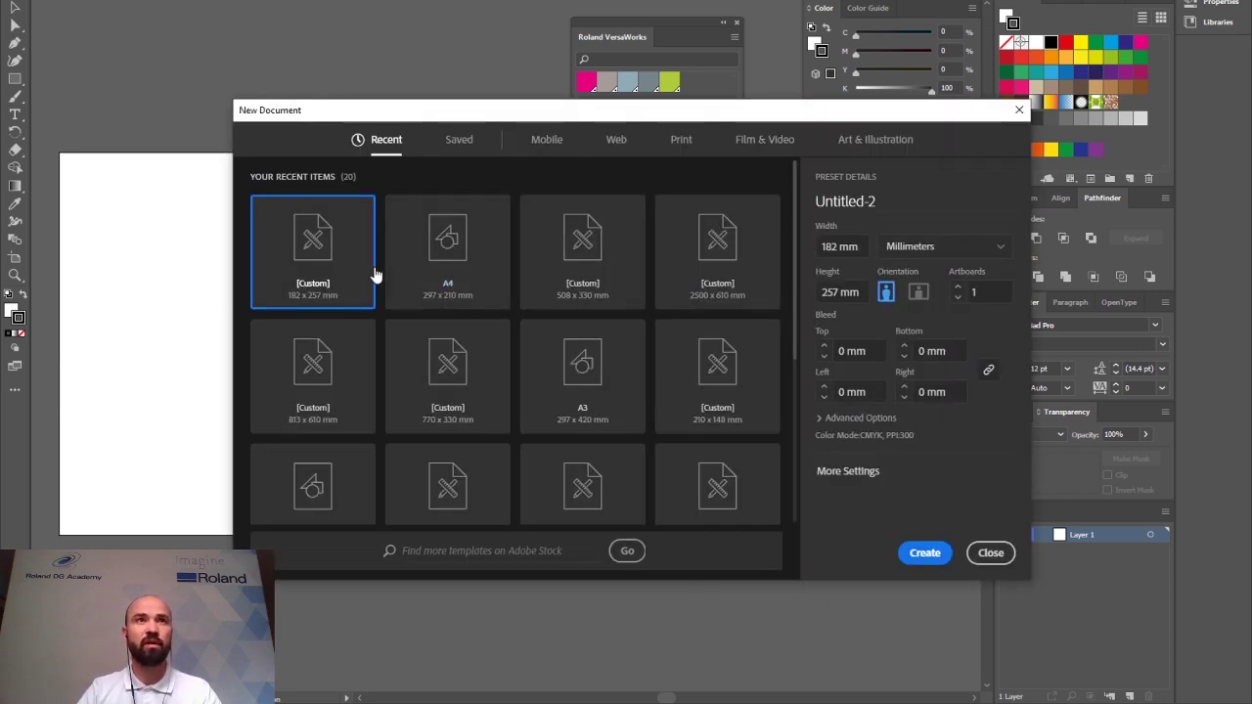
left_click(818, 247)
type("770")
key("Tab")
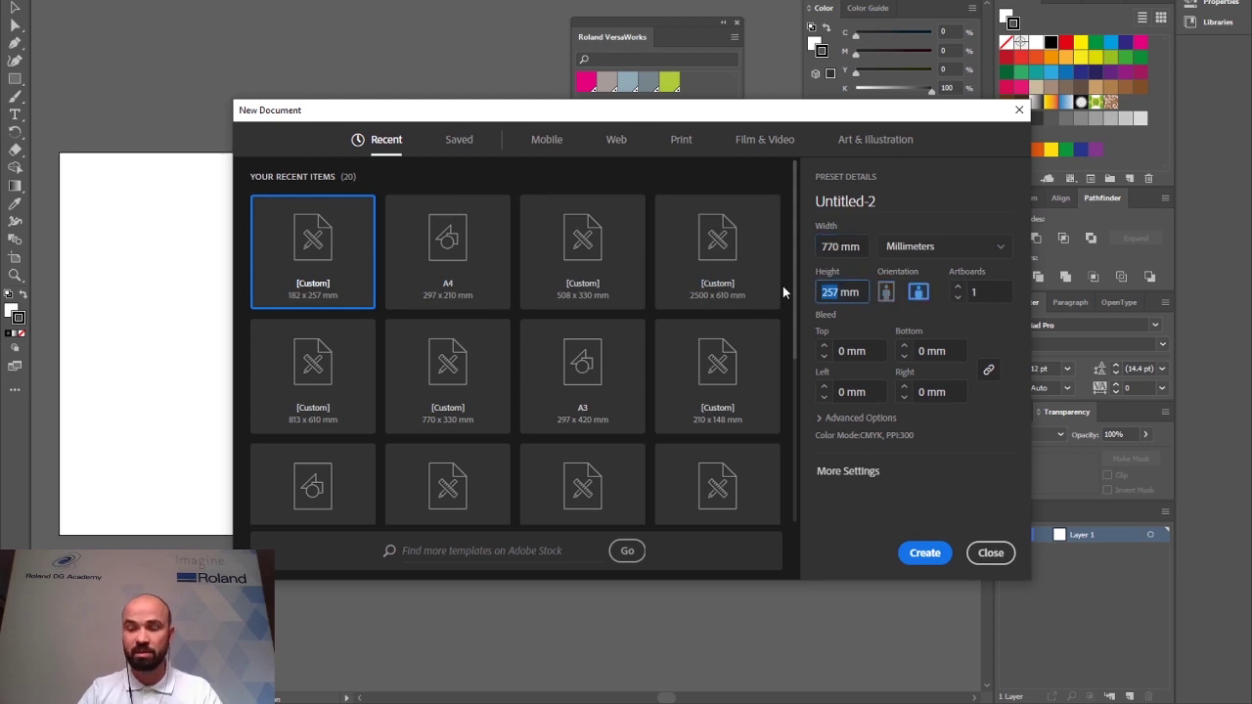
type("330")
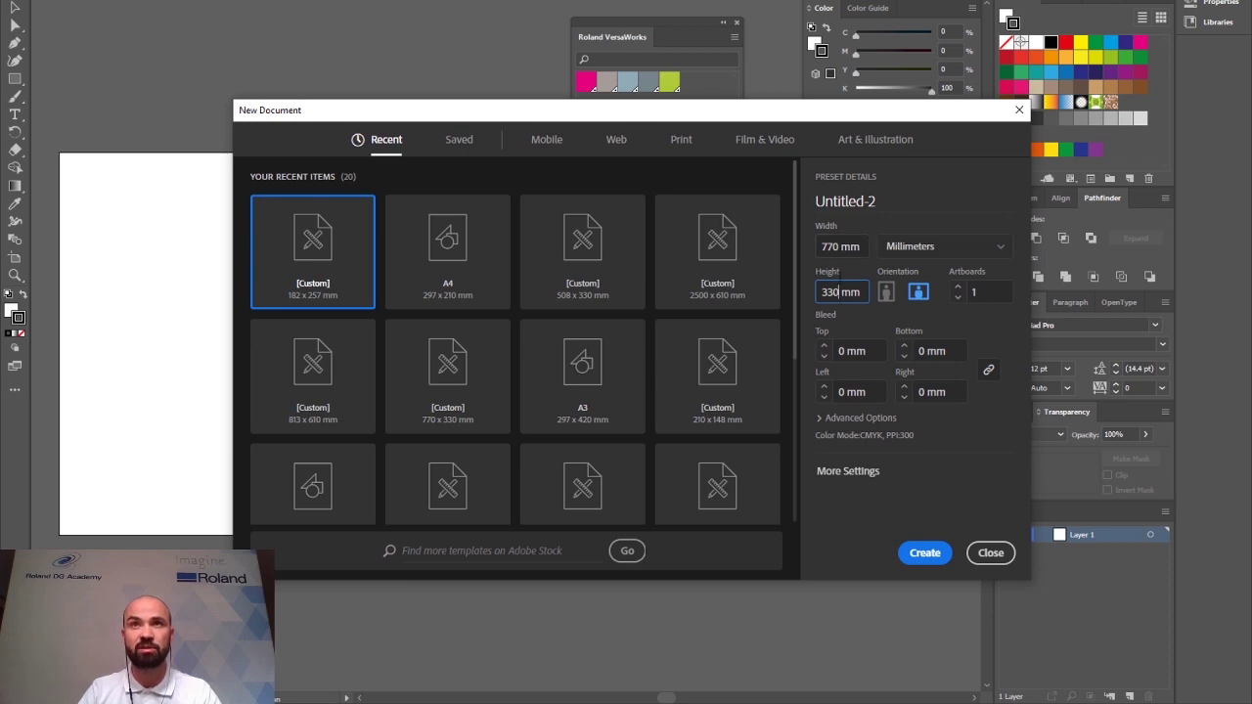
left_click(884, 200)
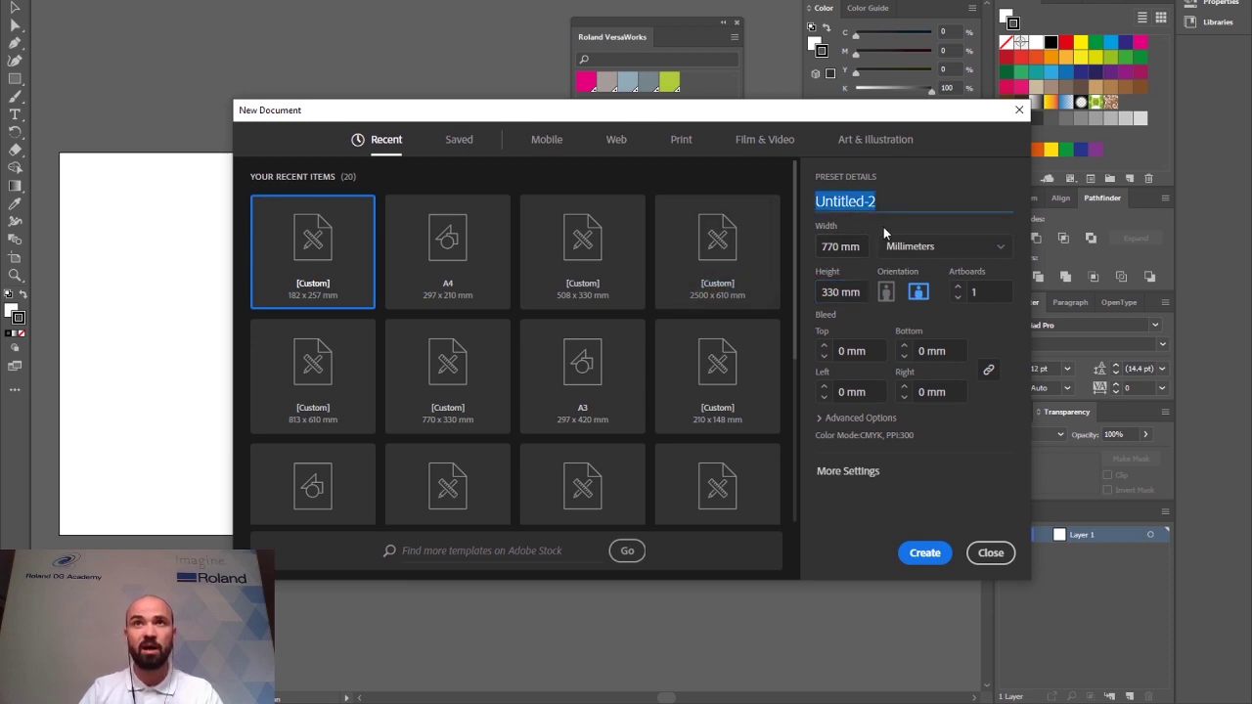
type("LEF")
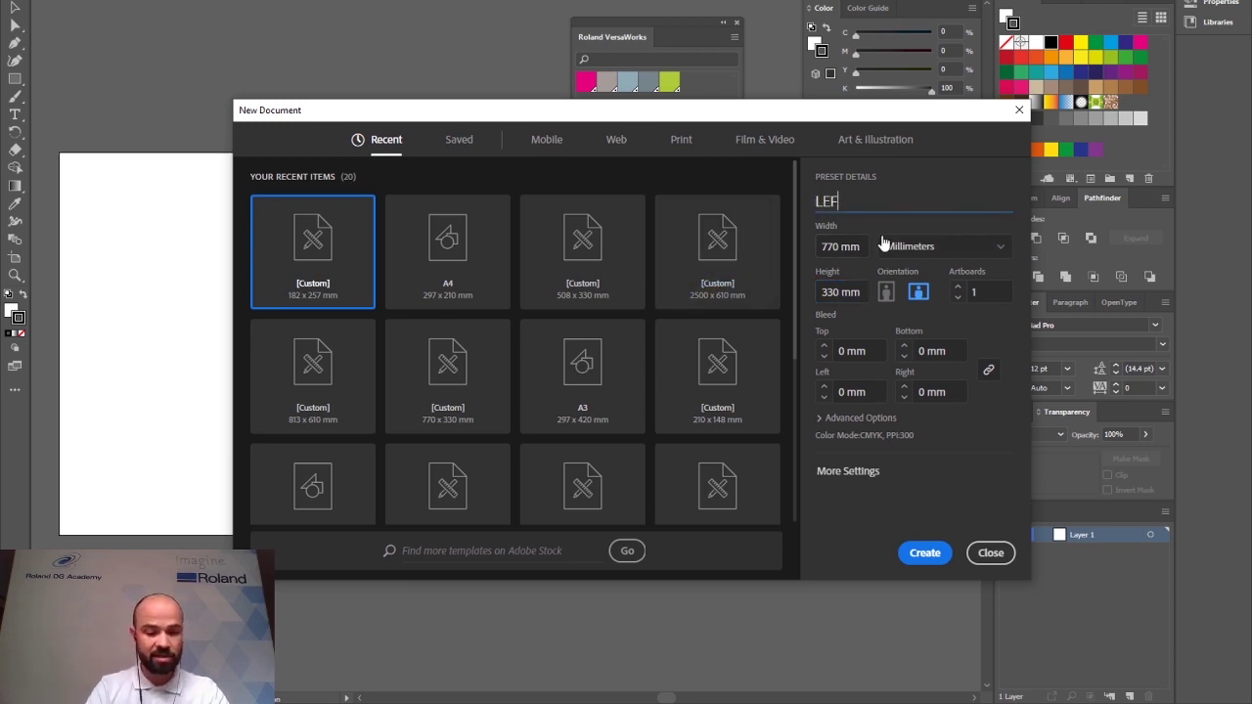
type("2-300 ")
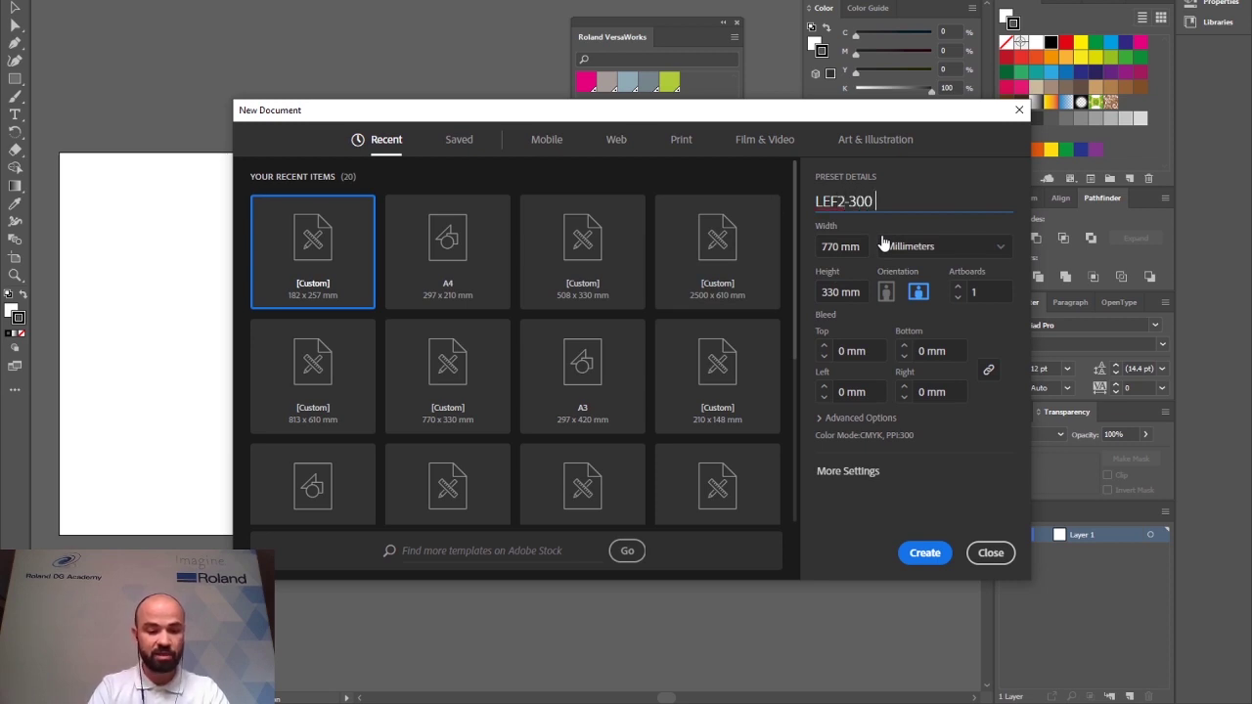
type("template")
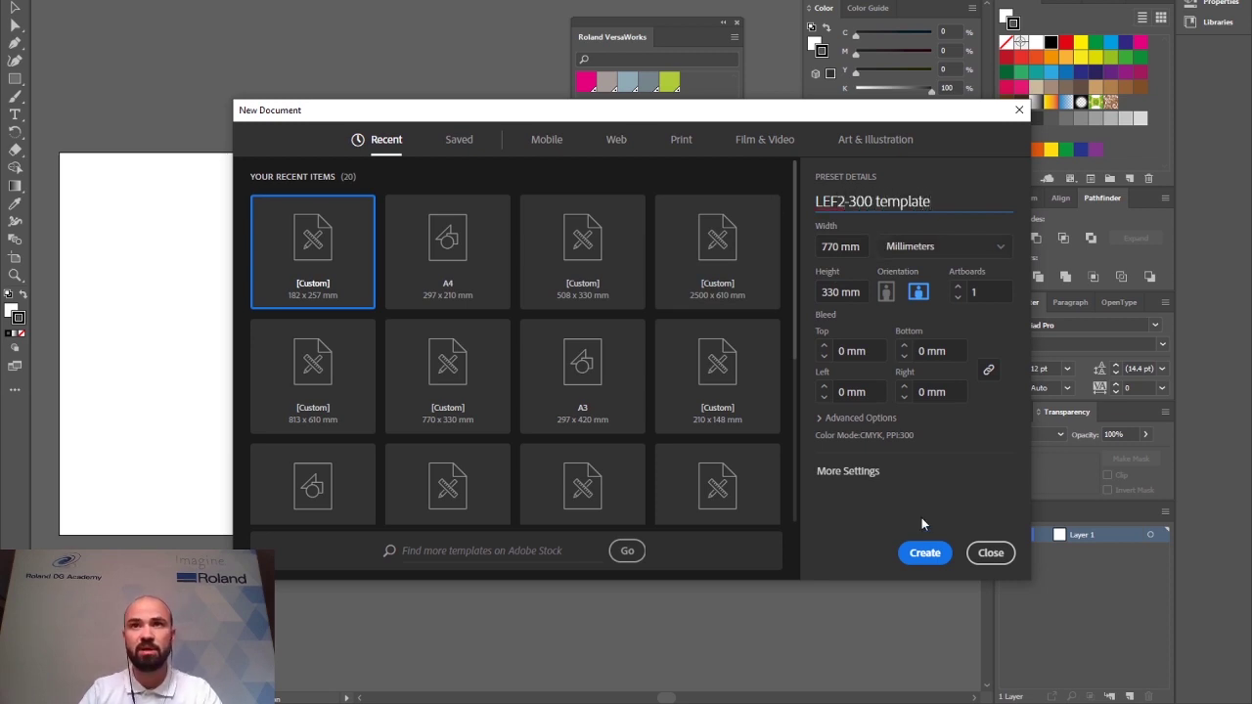
left_click(923, 554)
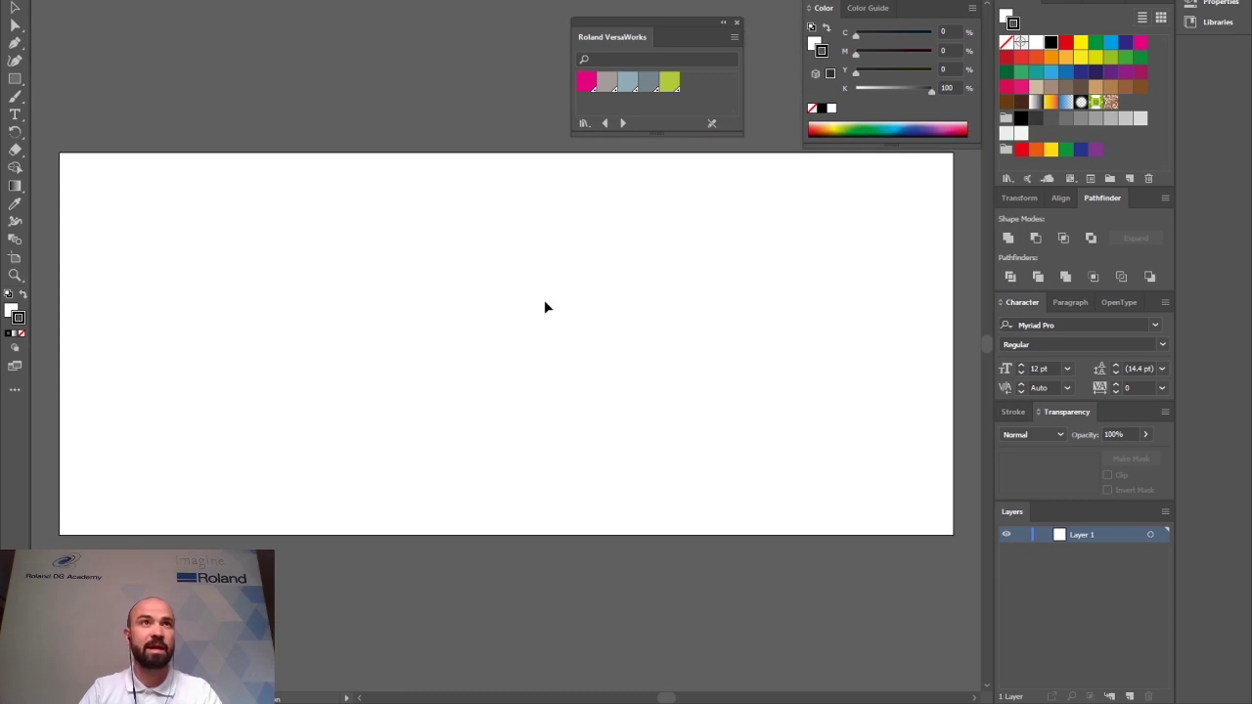
Save the 770 × 330 mm document as a template in the Desktop folder
key("alt+f")
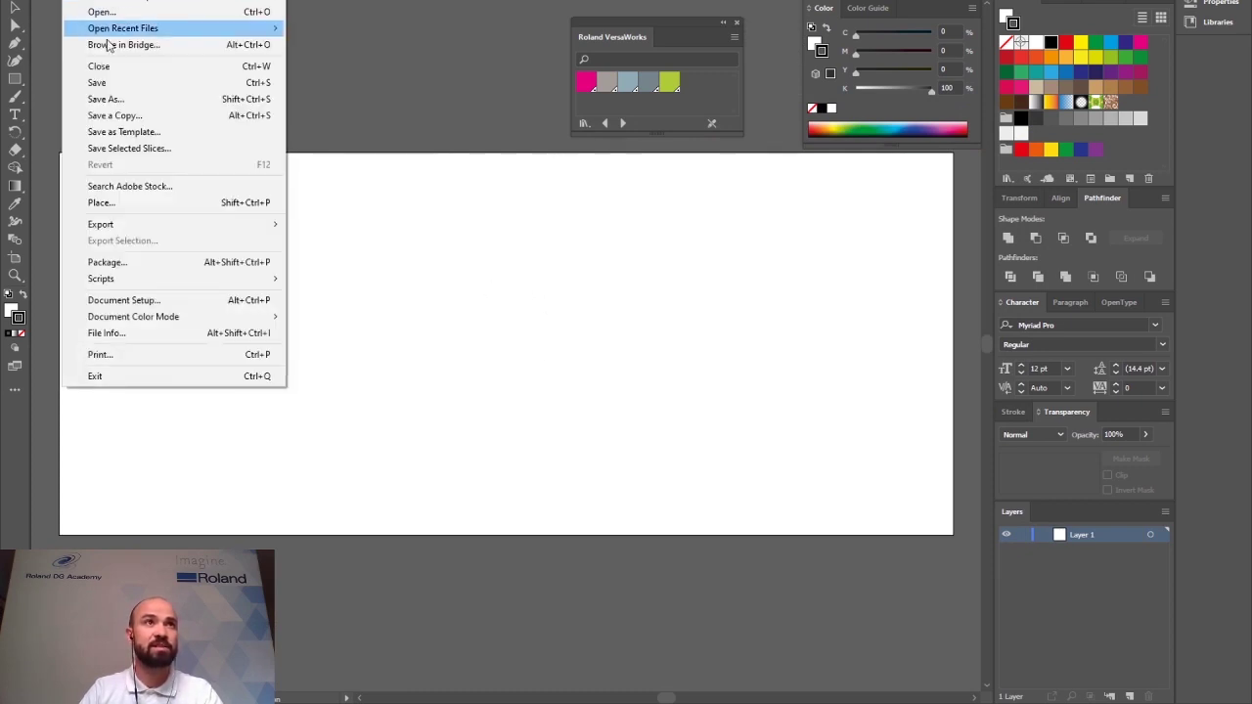
left_click(136, 134)
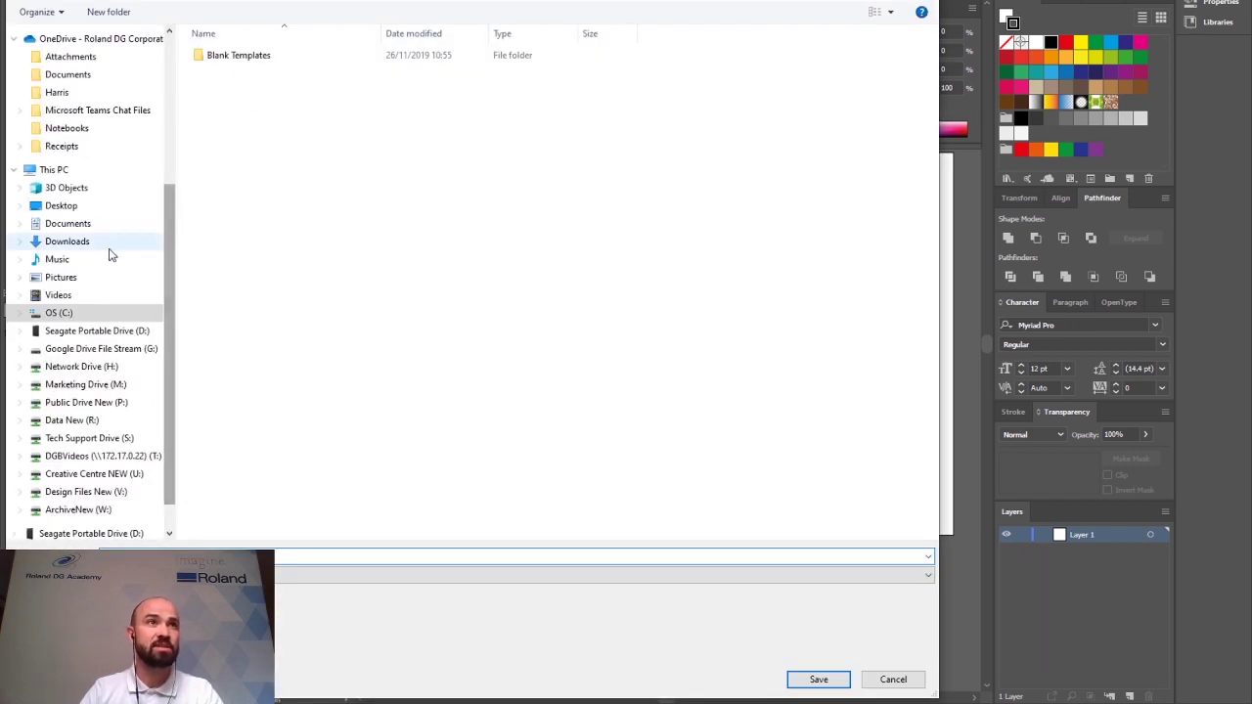
left_click(83, 207)
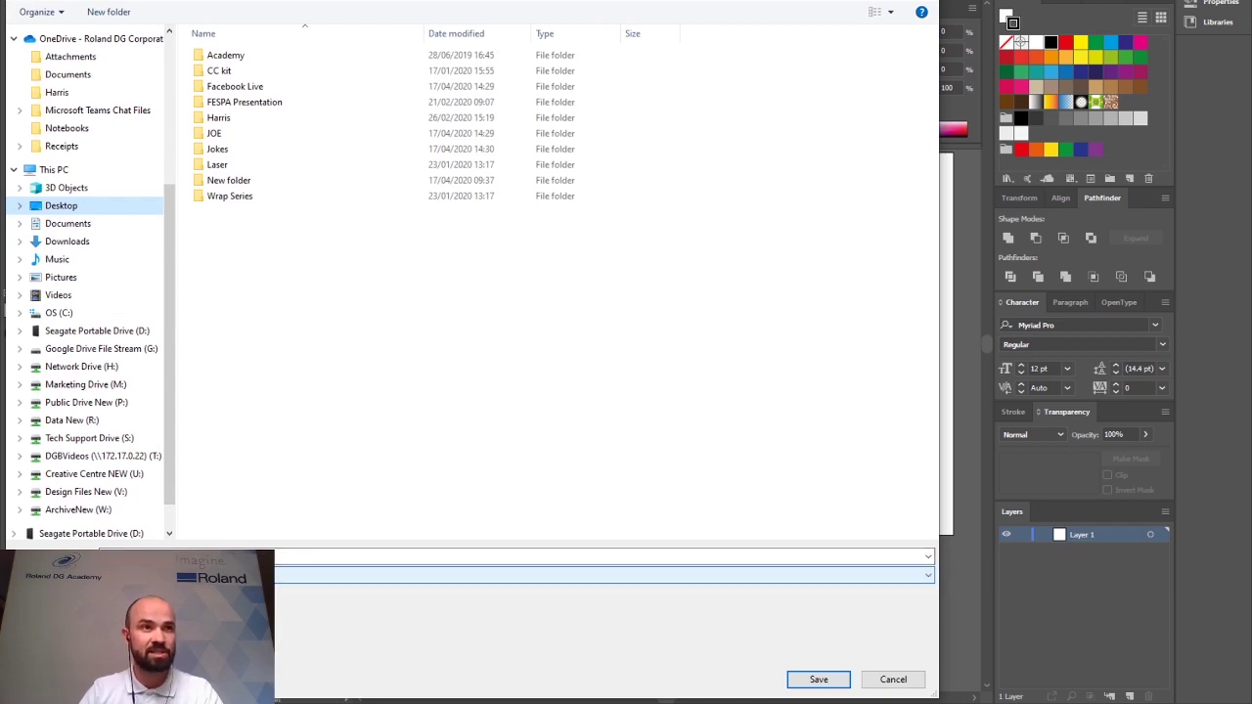
left_click(816, 677)
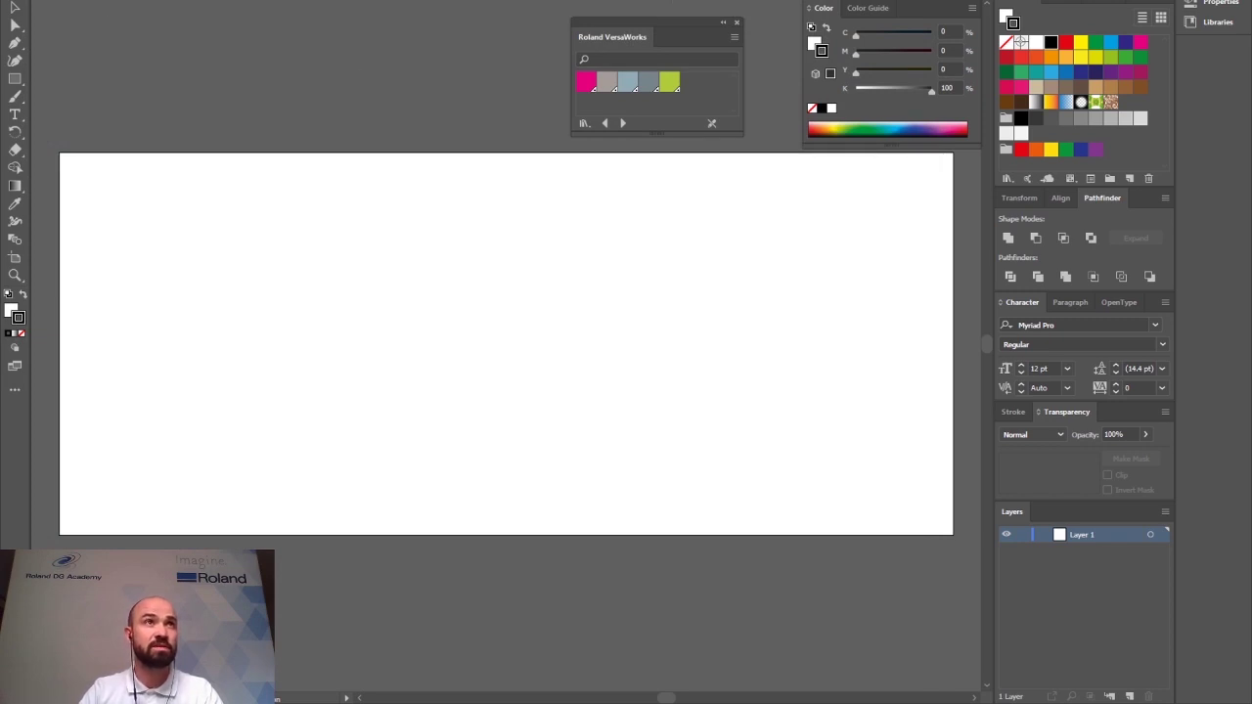
Open a new untitled document from 'LEF2-300 template.ait' on the Desktop
left_click(76, 0)
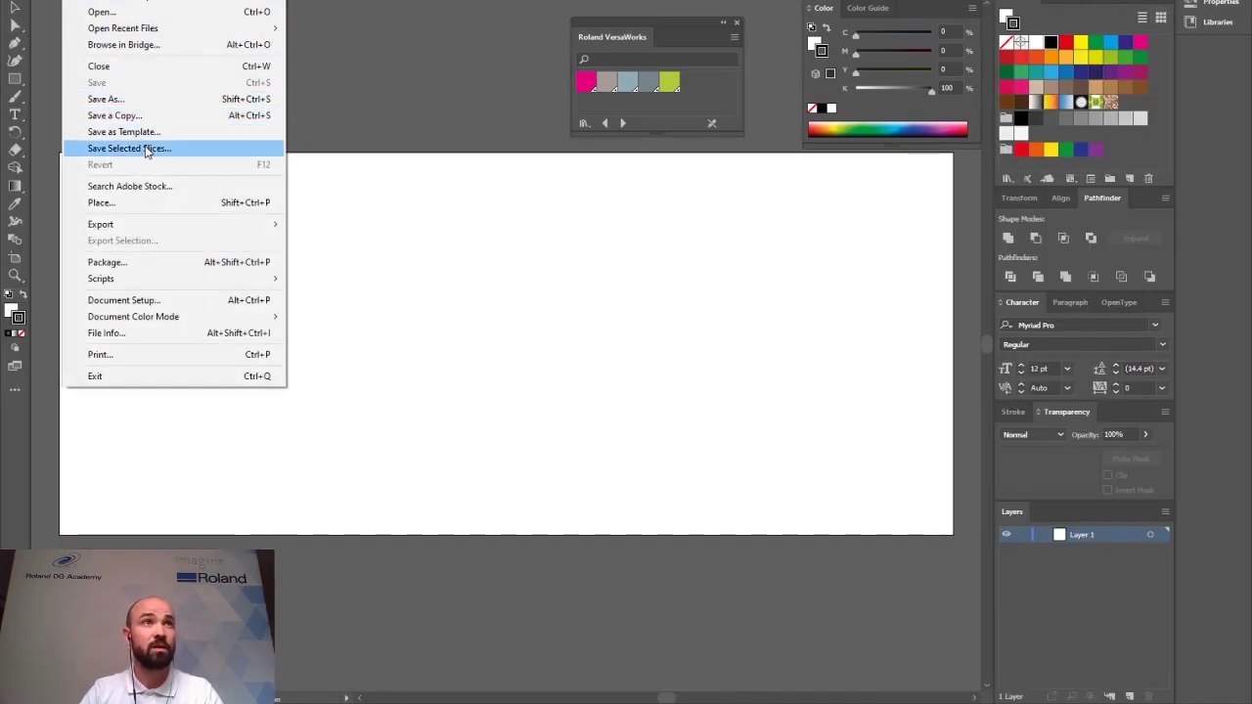
left_click(127, 8)
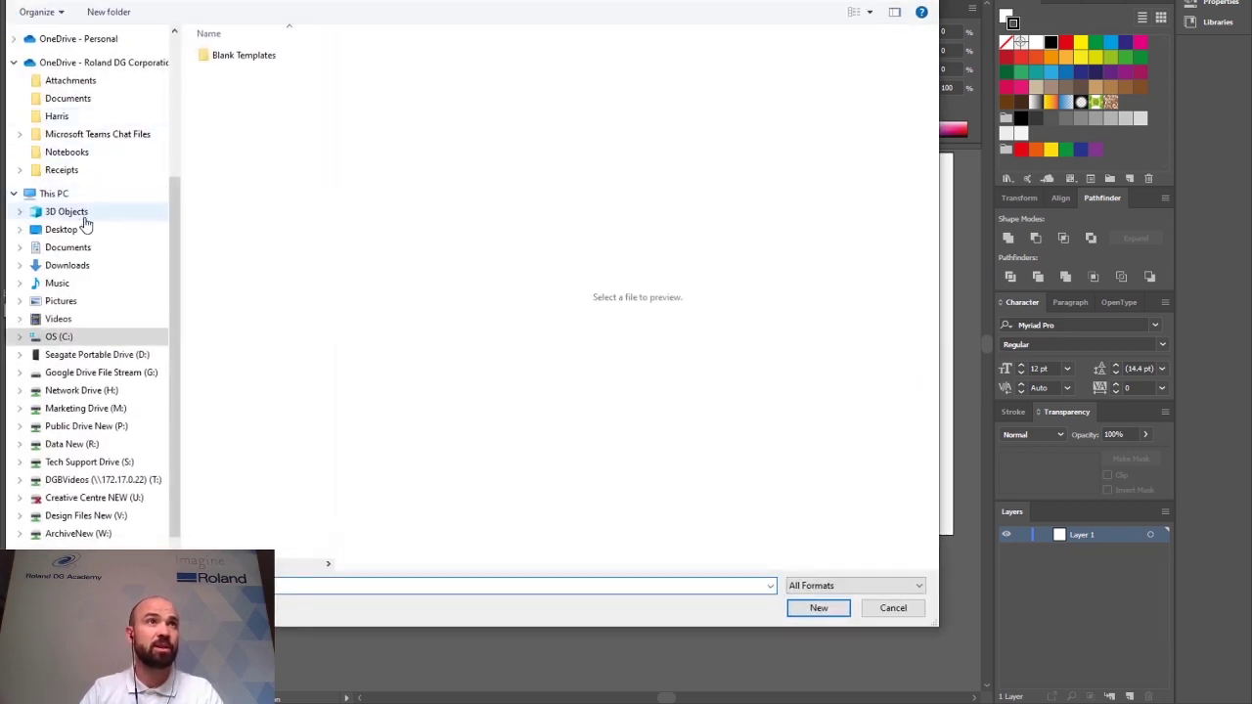
left_click(85, 229)
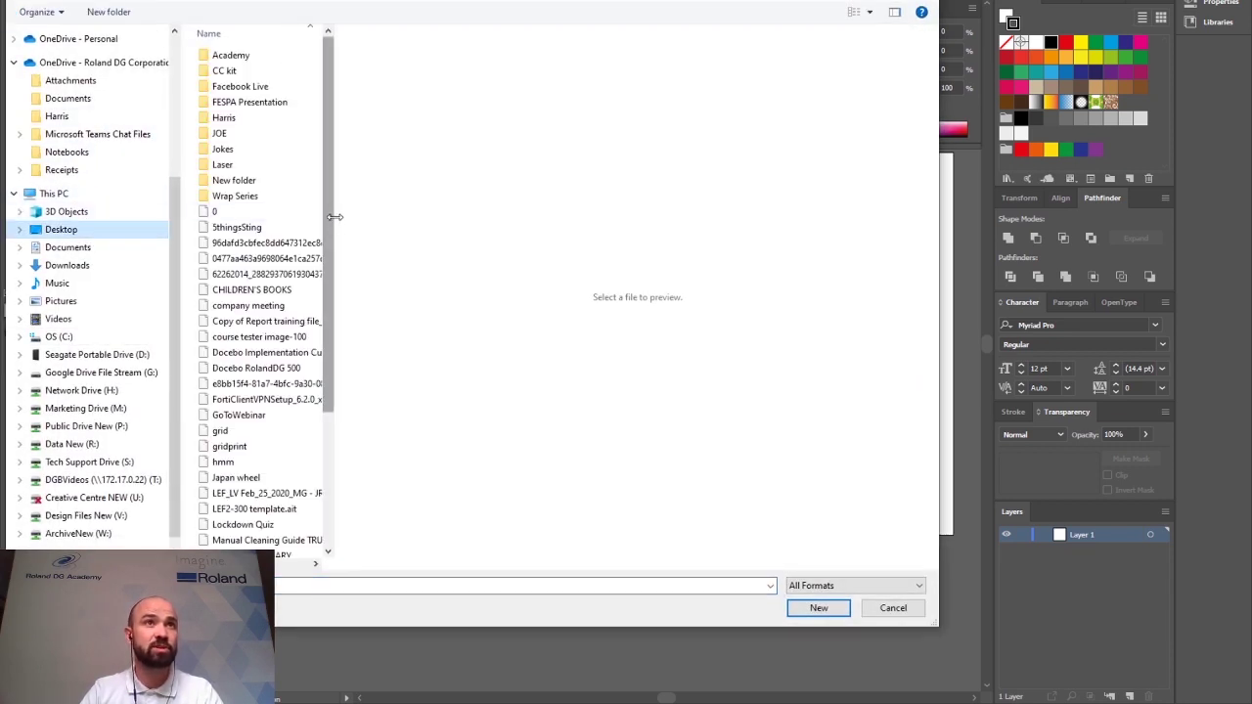
left_click_drag(342, 128, 407, 127)
left_click(288, 512)
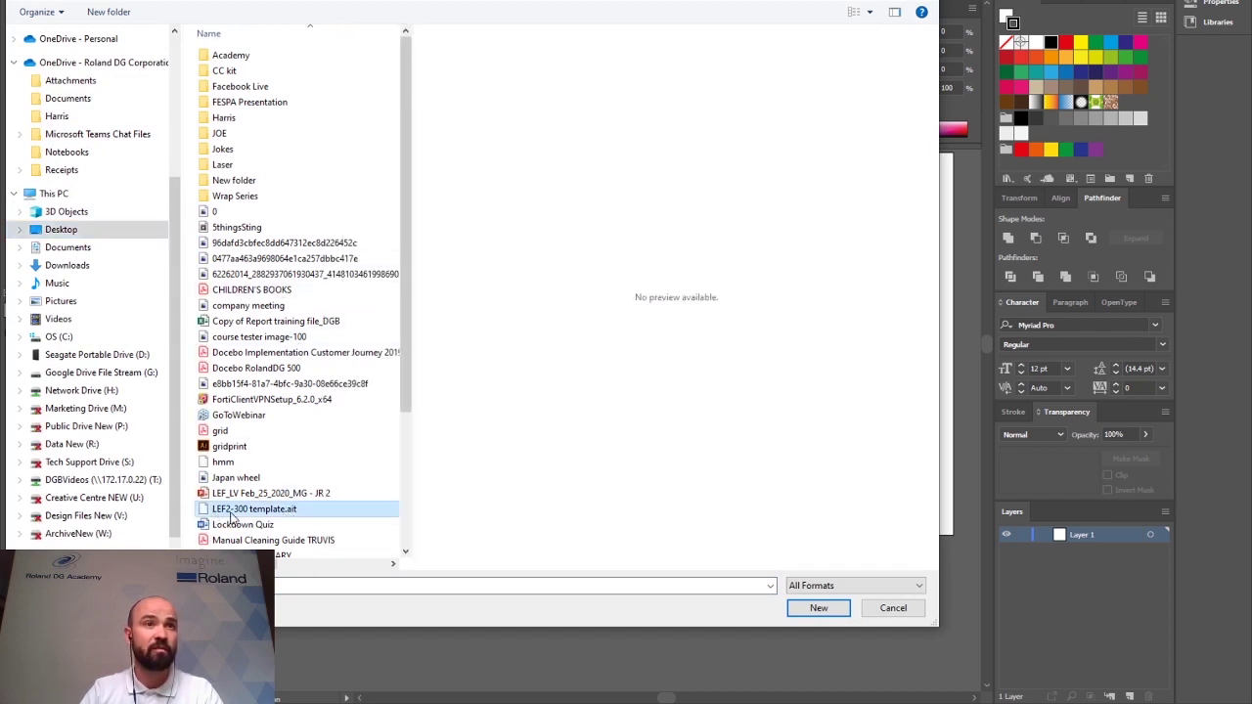
left_click(822, 609)
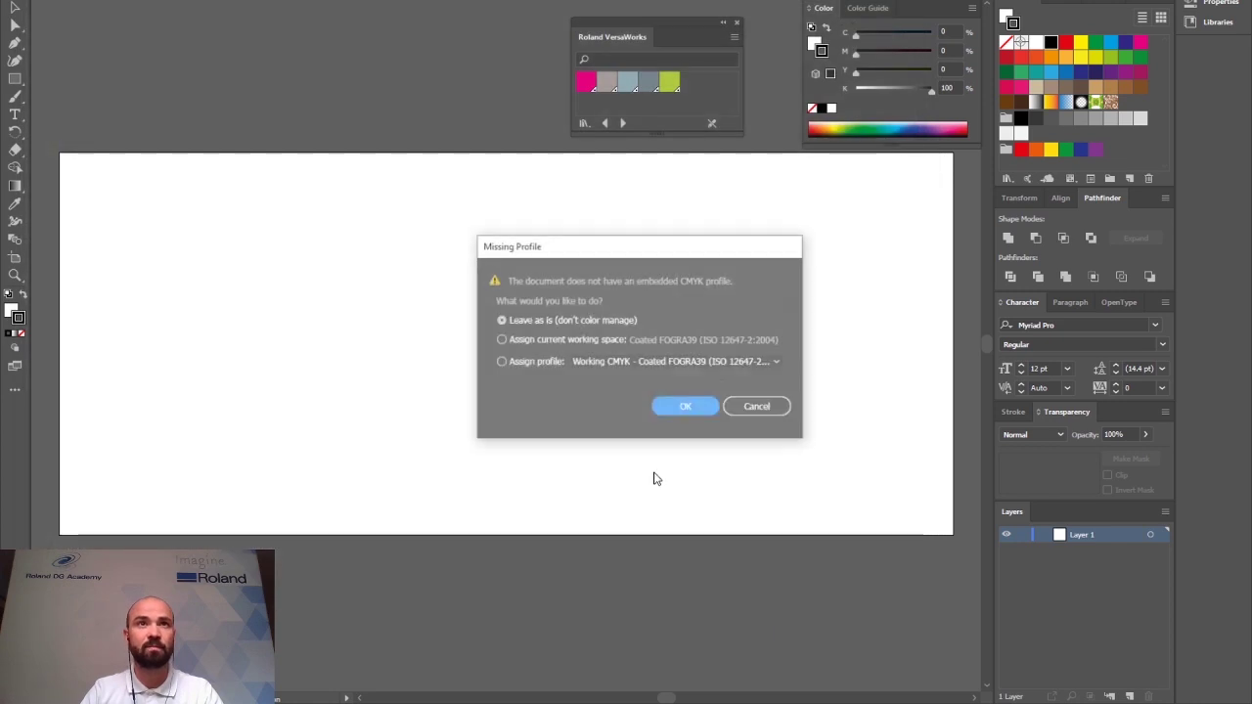
left_click(700, 409)
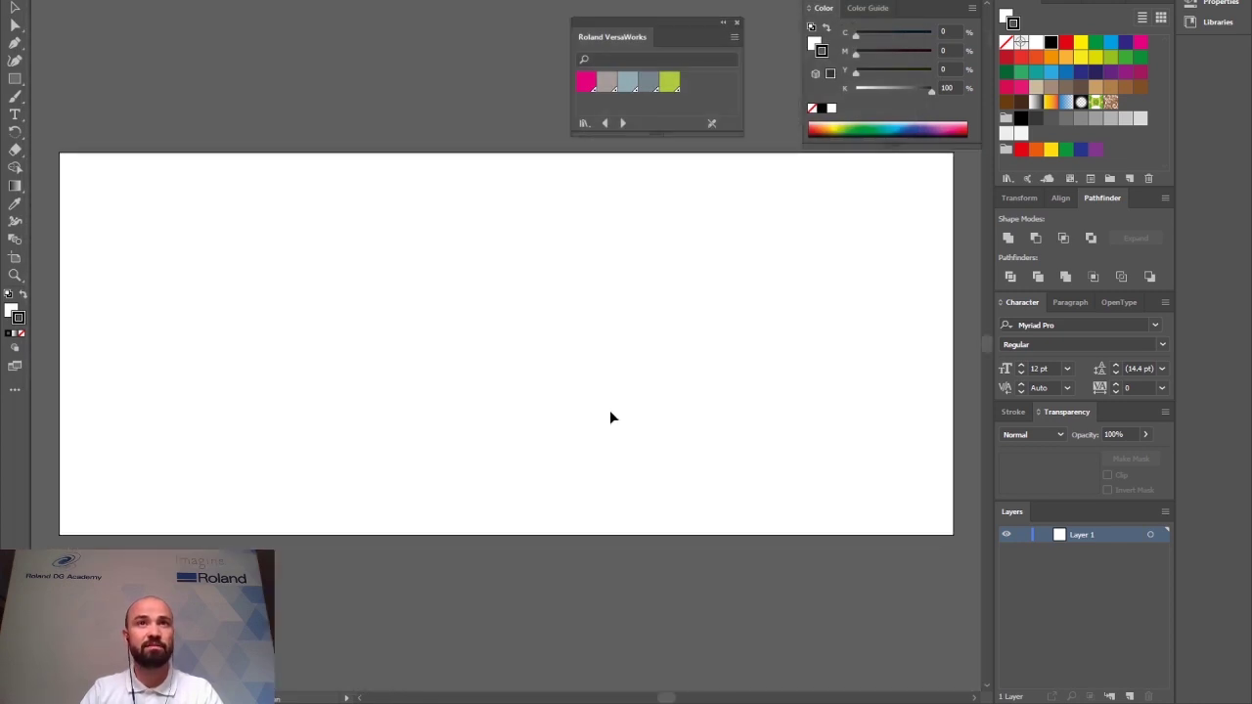